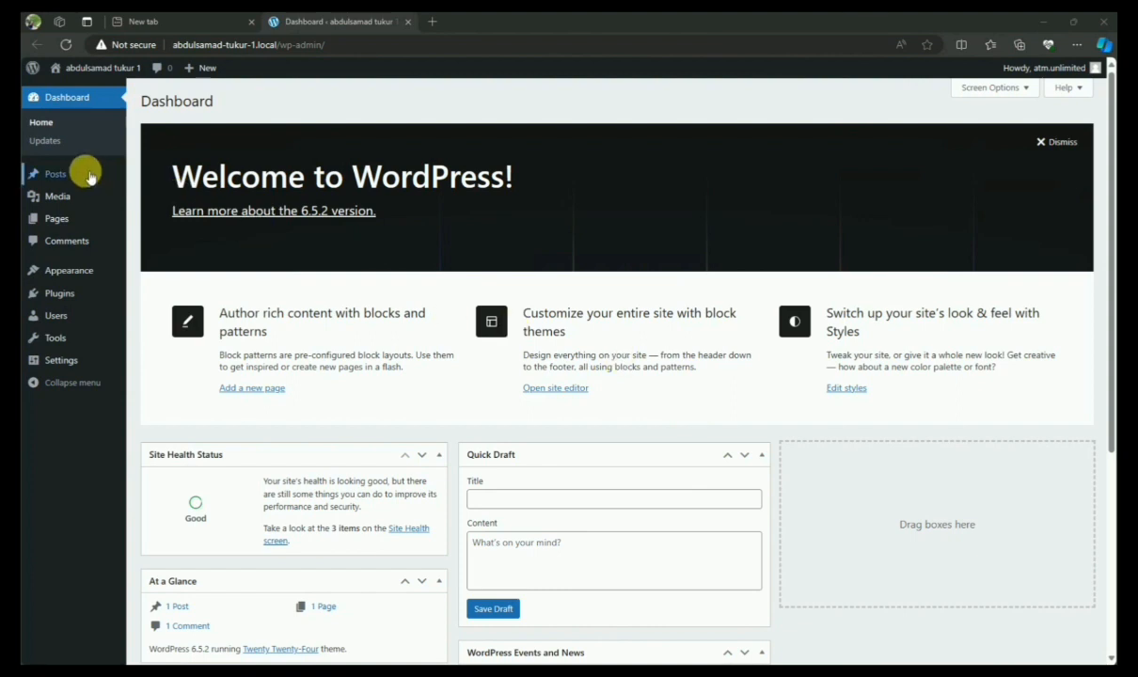
Bring the browser showing the YouTube channel forward and open a new blank tab
{"action": "mouse_move", "coordinate": [98, 180]}
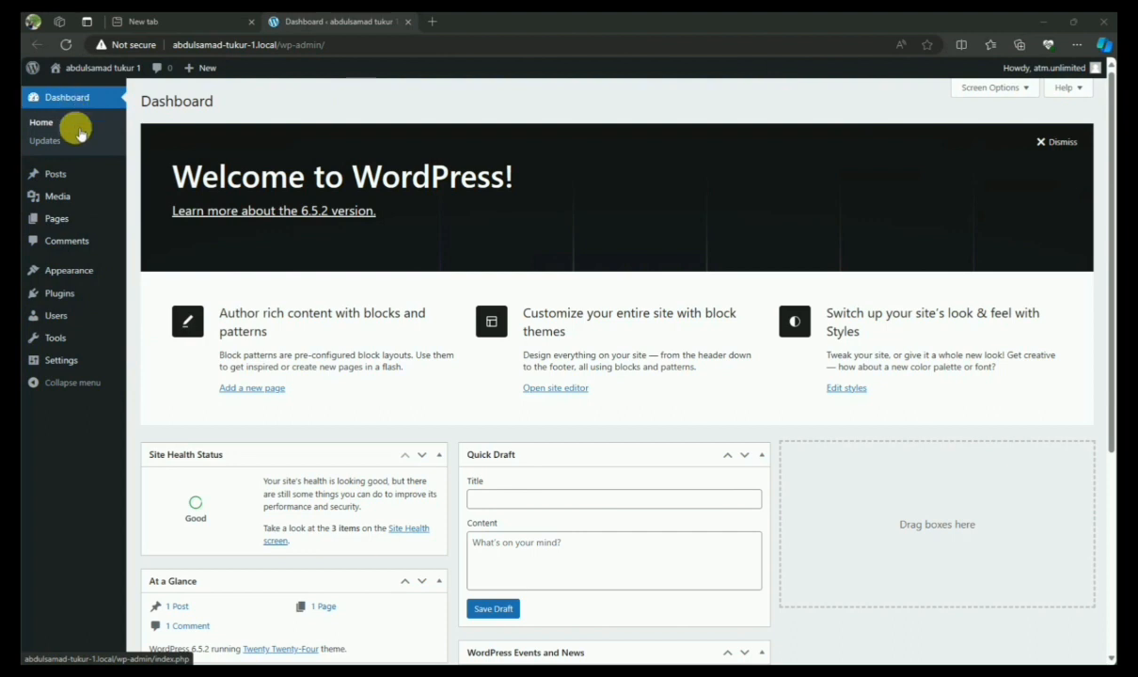
{"action": "mouse_move", "coordinate": [79, 327]}
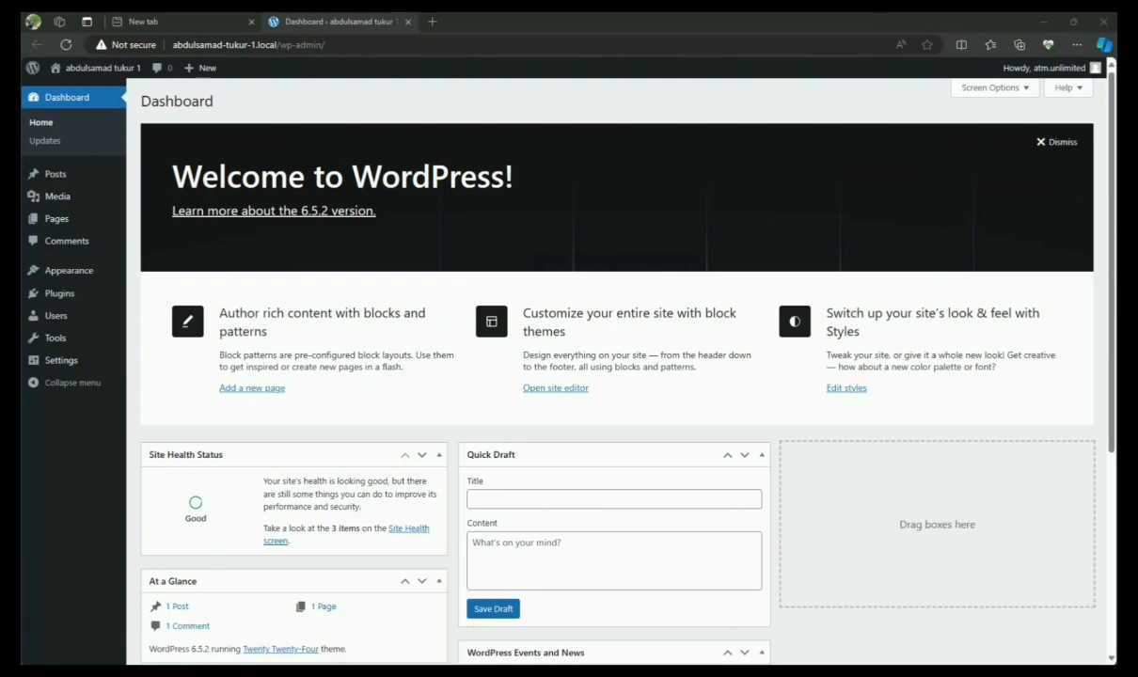
{"action": "left_click", "coordinate": [456, 674]}
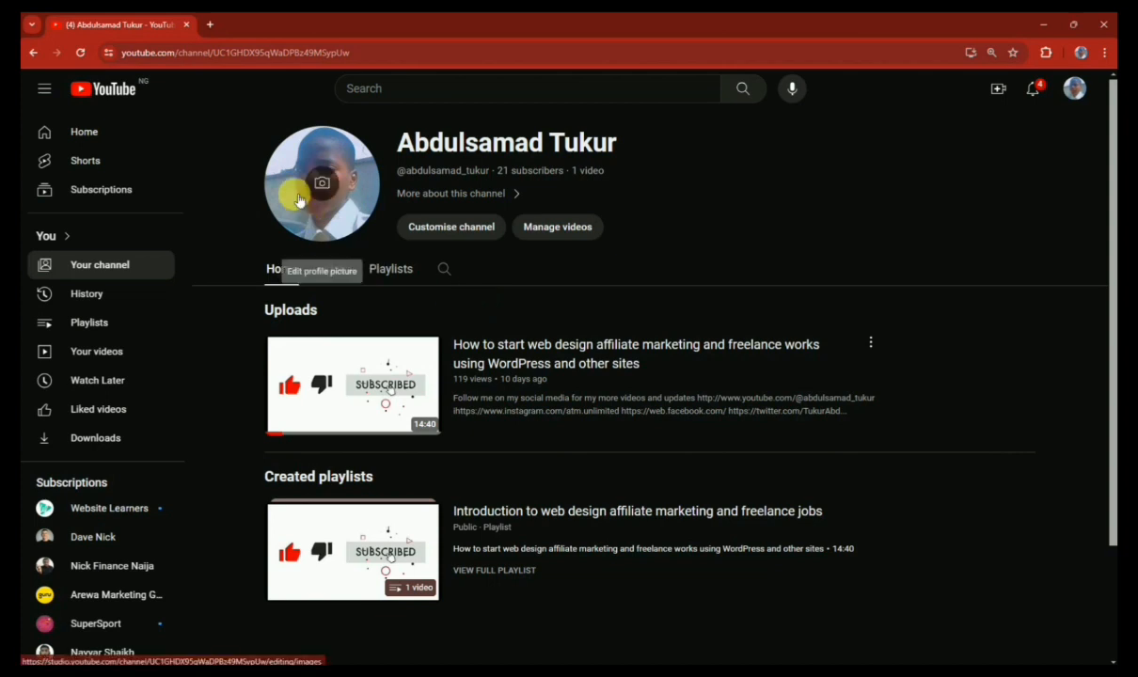
{"action": "left_click", "coordinate": [209, 26]}
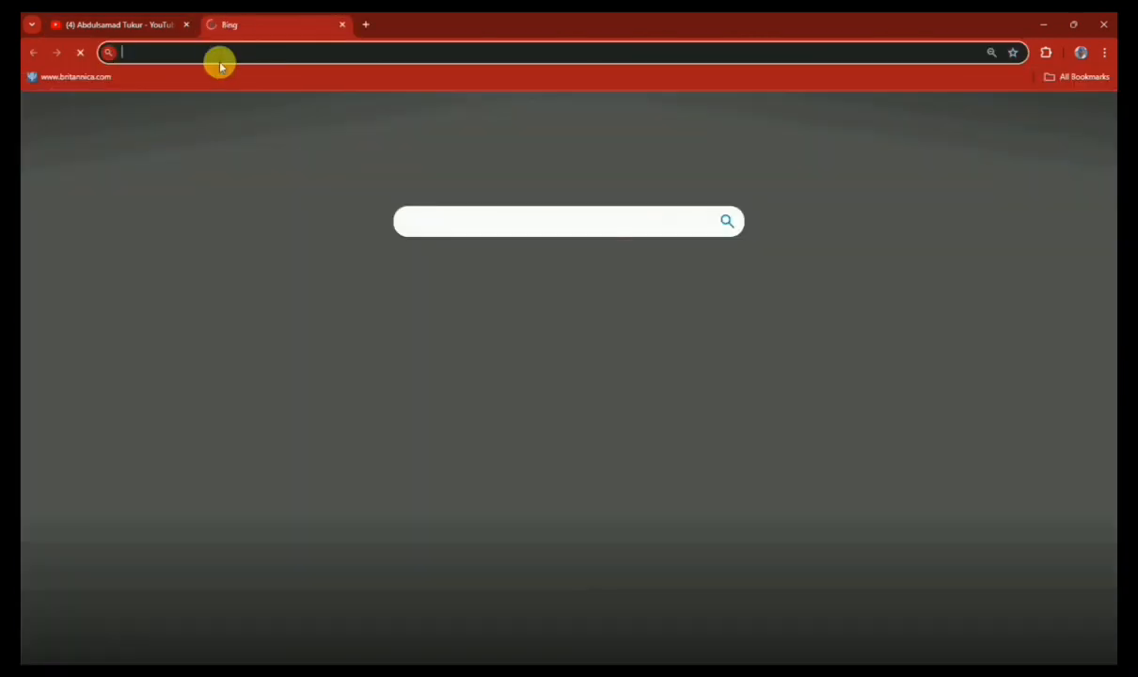
Go to localwp.com in the new tab
{"action": "type", "text": "loc"}
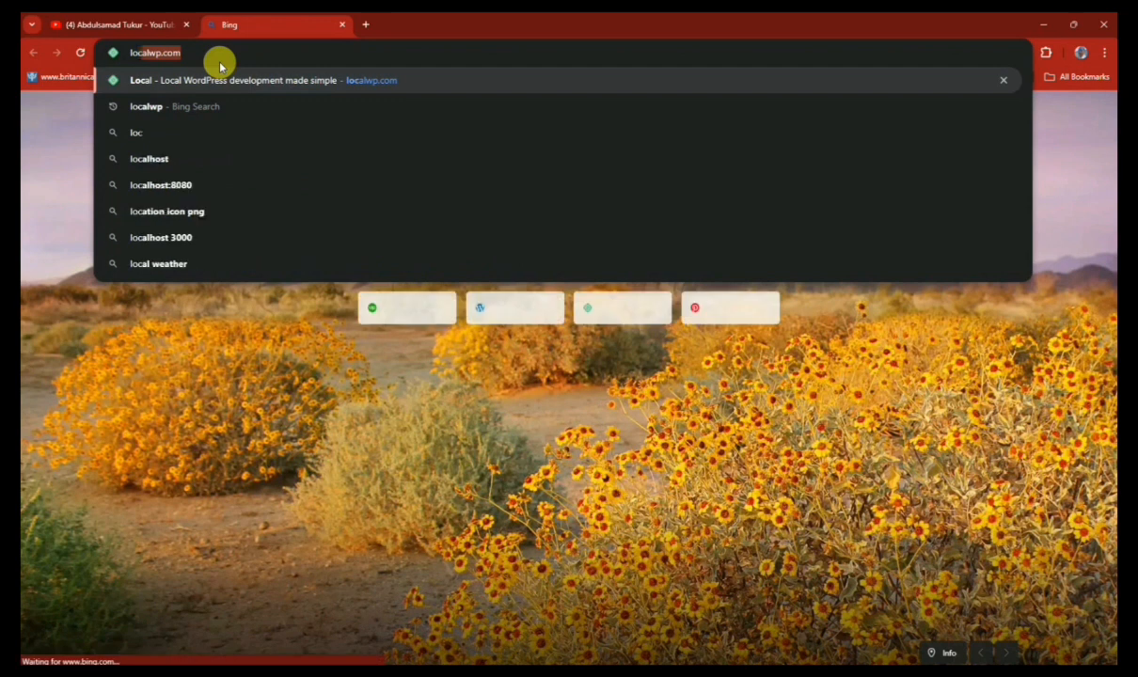
{"action": "type", "text": "alwp.com"}
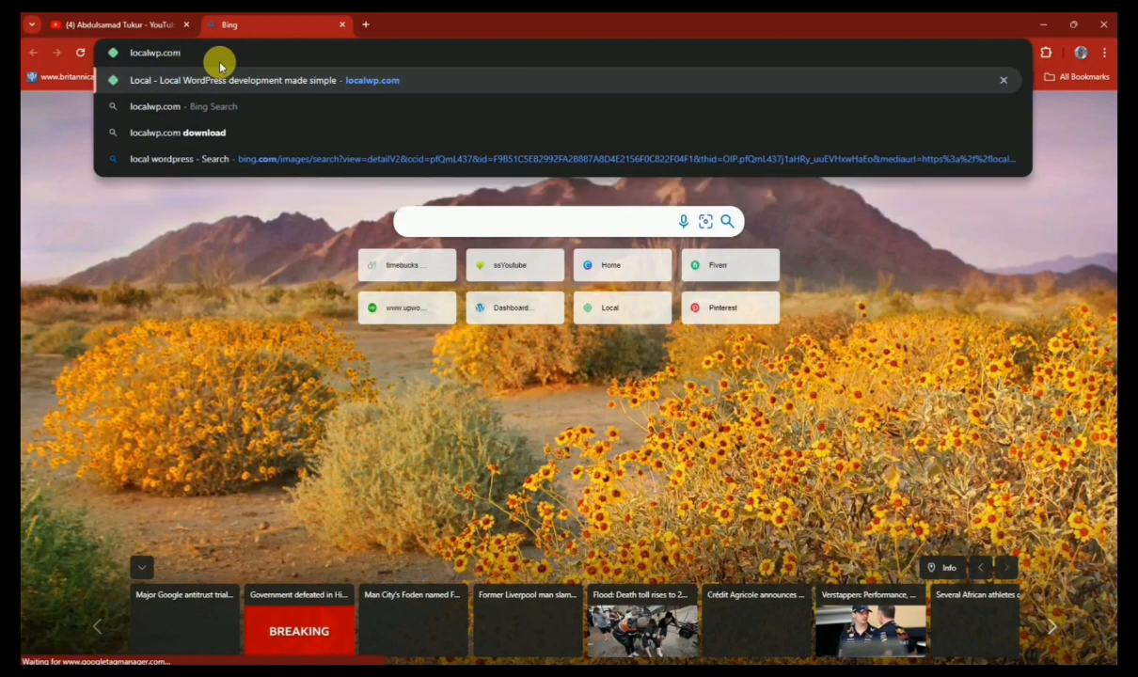
{"action": "key", "text": "Return"}
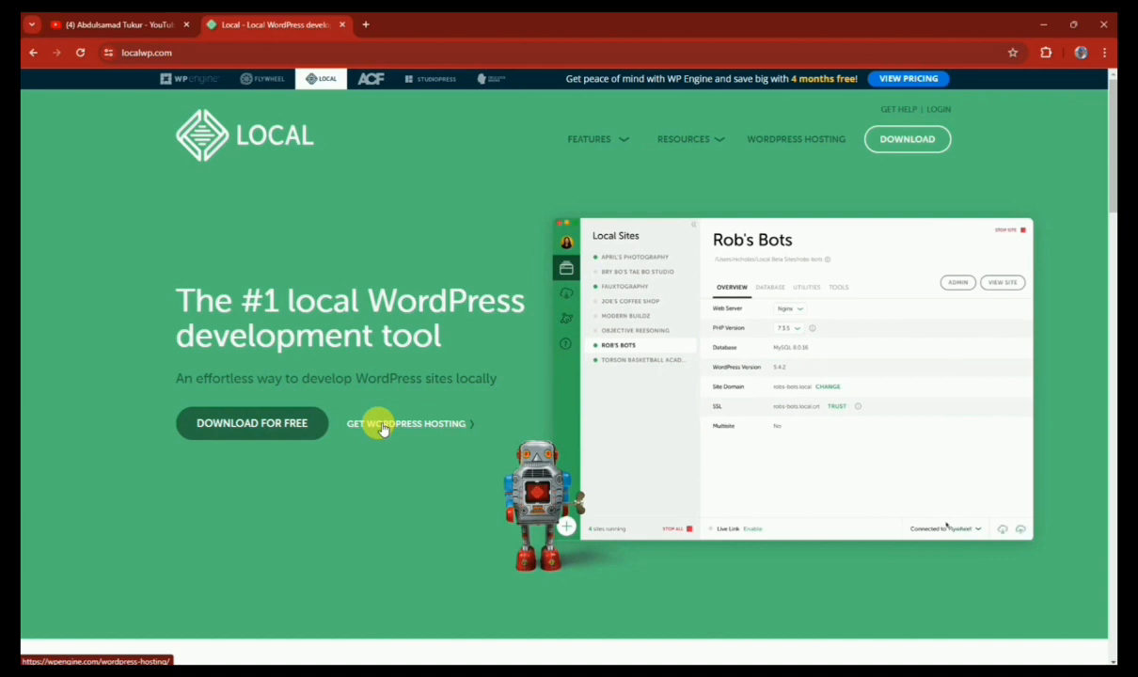
Open the Download Local form and choose Windows as the platform
{"action": "left_click", "coordinate": [275, 434]}
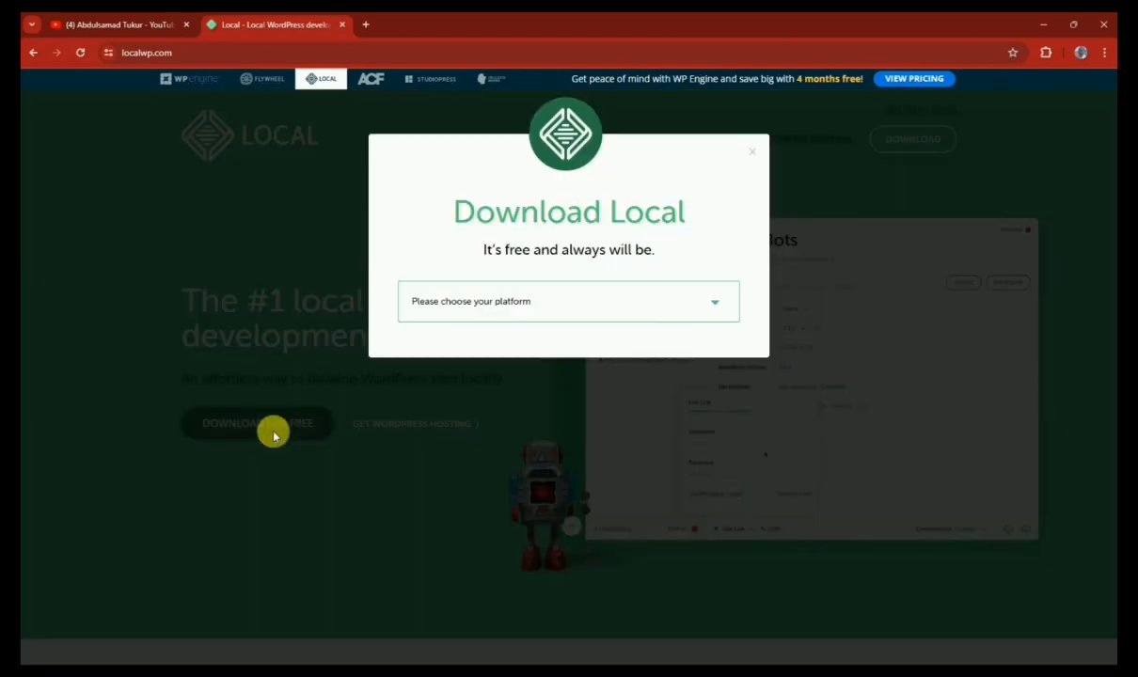
{"action": "left_click", "coordinate": [528, 305]}
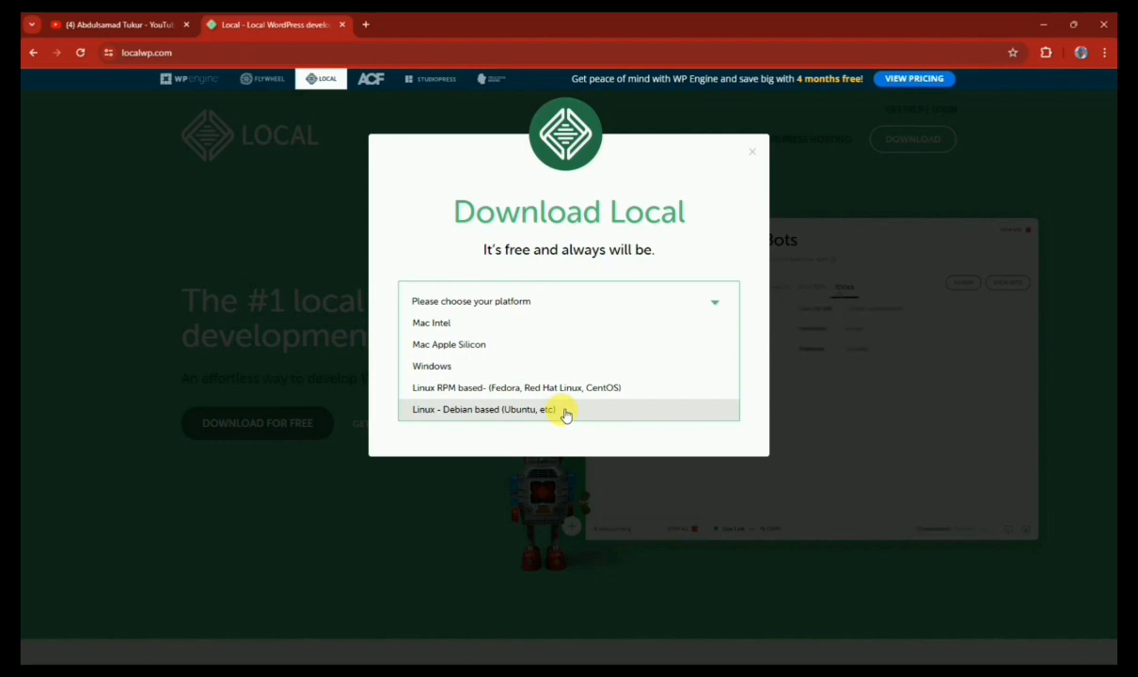
{"action": "left_click", "coordinate": [609, 366]}
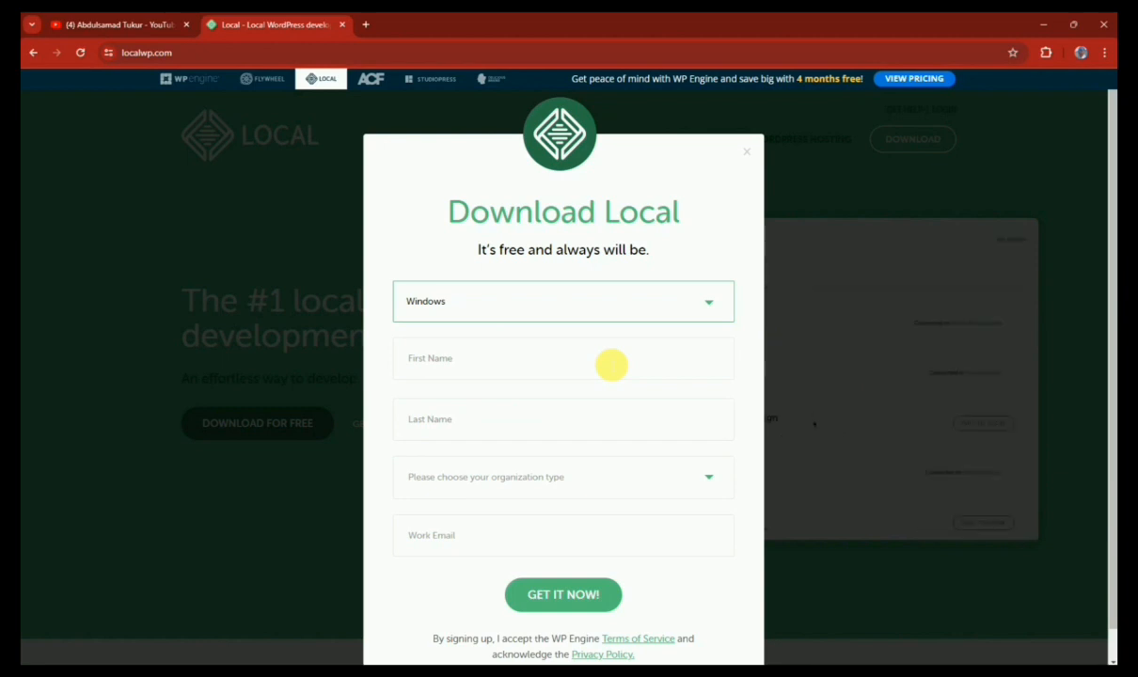
Fill in your name, Independent Freelancer/Consultant and your saved work e-mail, then submit the form
{"action": "left_click", "coordinate": [611, 364]}
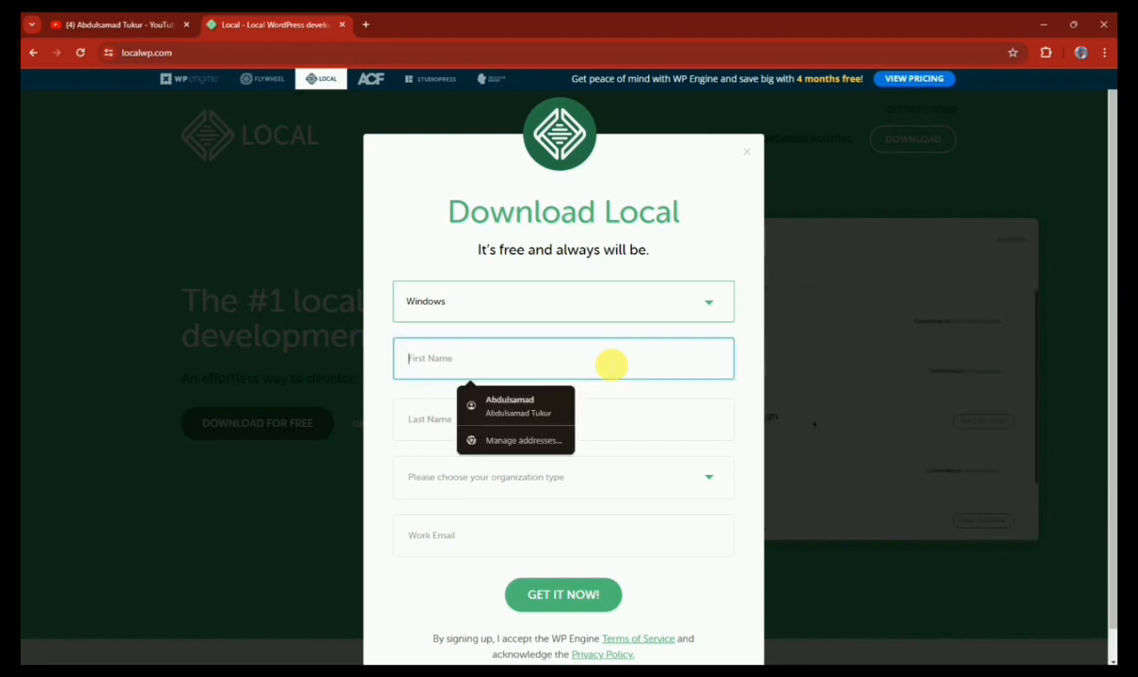
{"action": "left_click", "coordinate": [543, 408]}
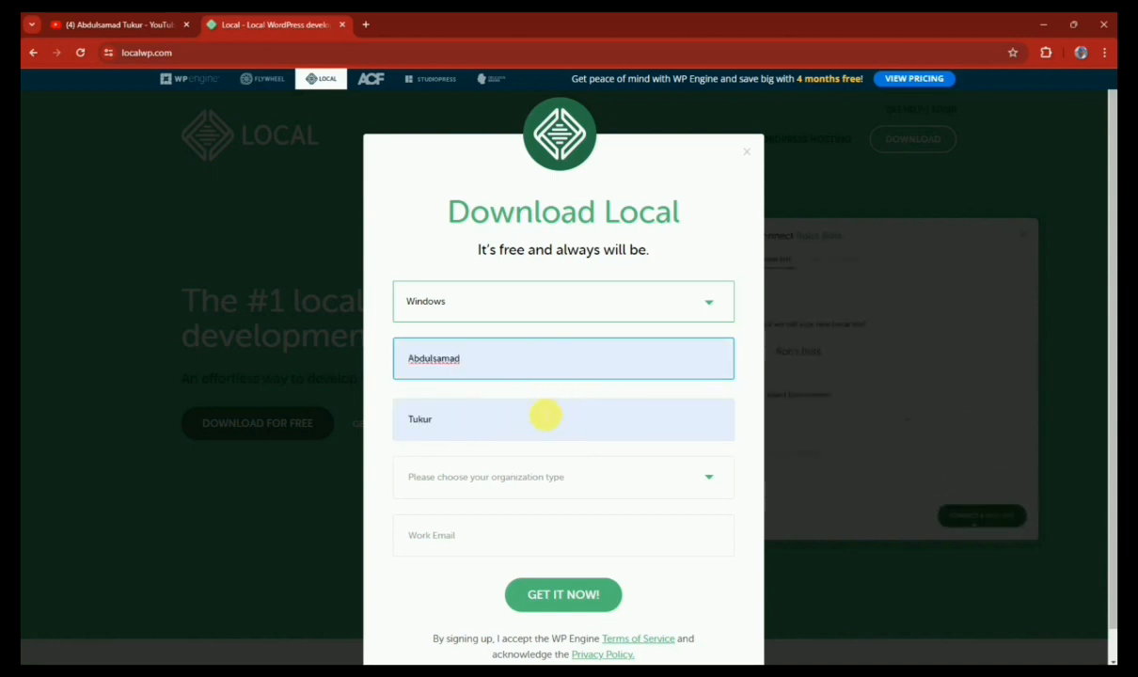
{"action": "left_click", "coordinate": [622, 475]}
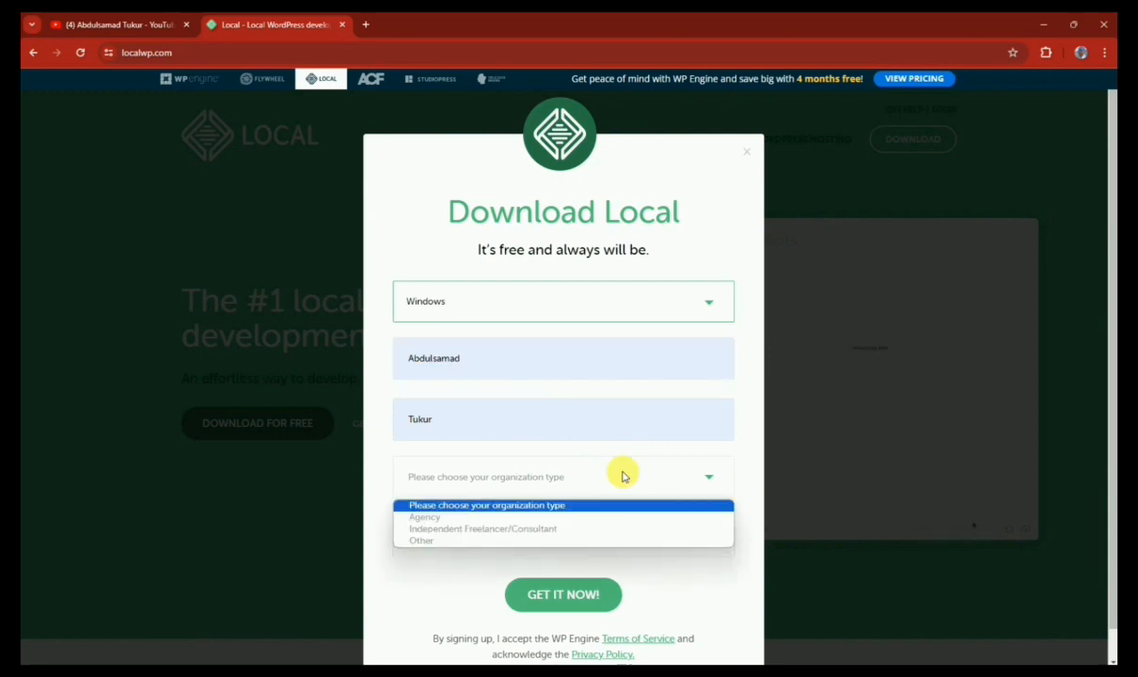
{"action": "left_click", "coordinate": [608, 529]}
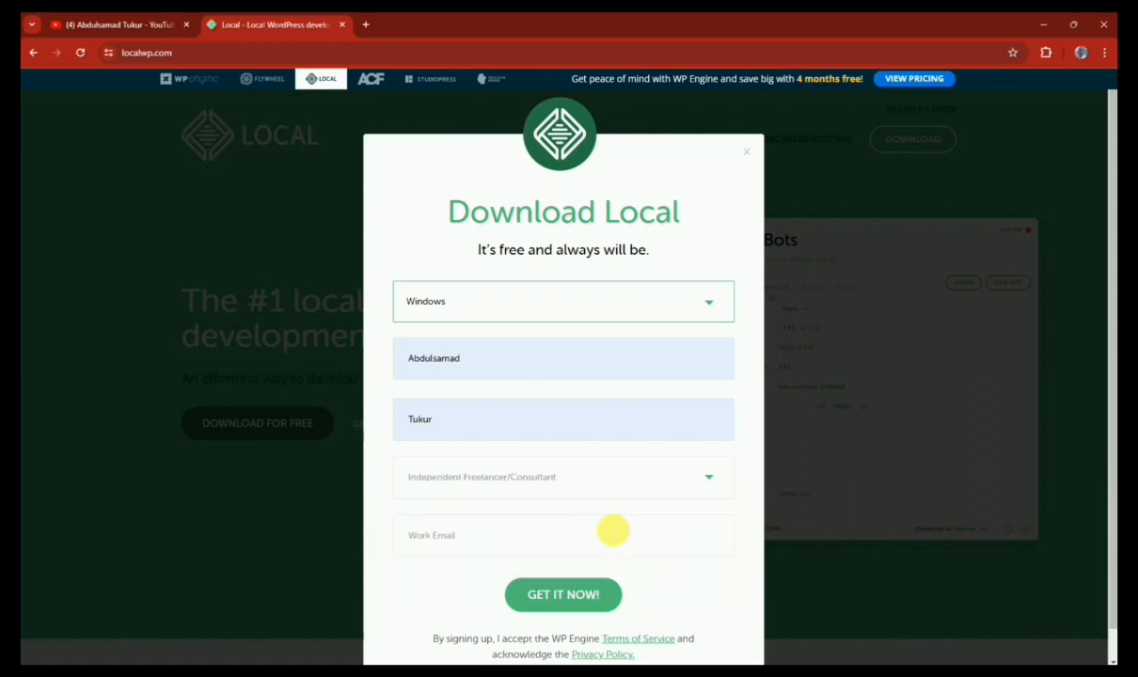
{"action": "left_click", "coordinate": [603, 537]}
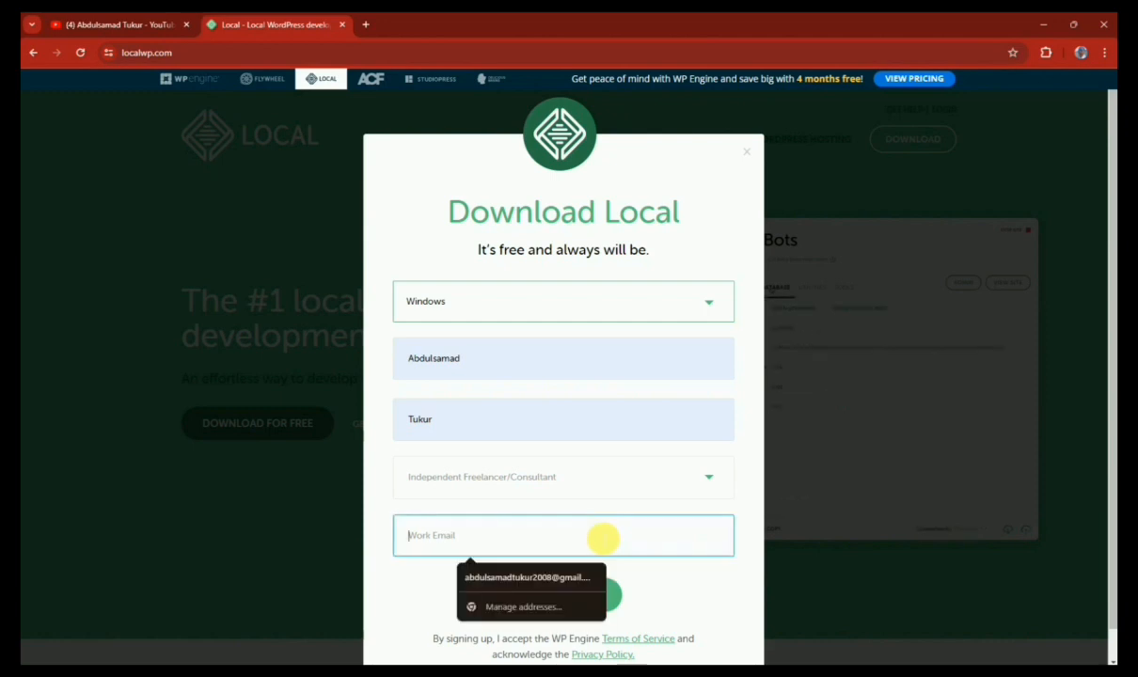
{"action": "type", "text": "al"}
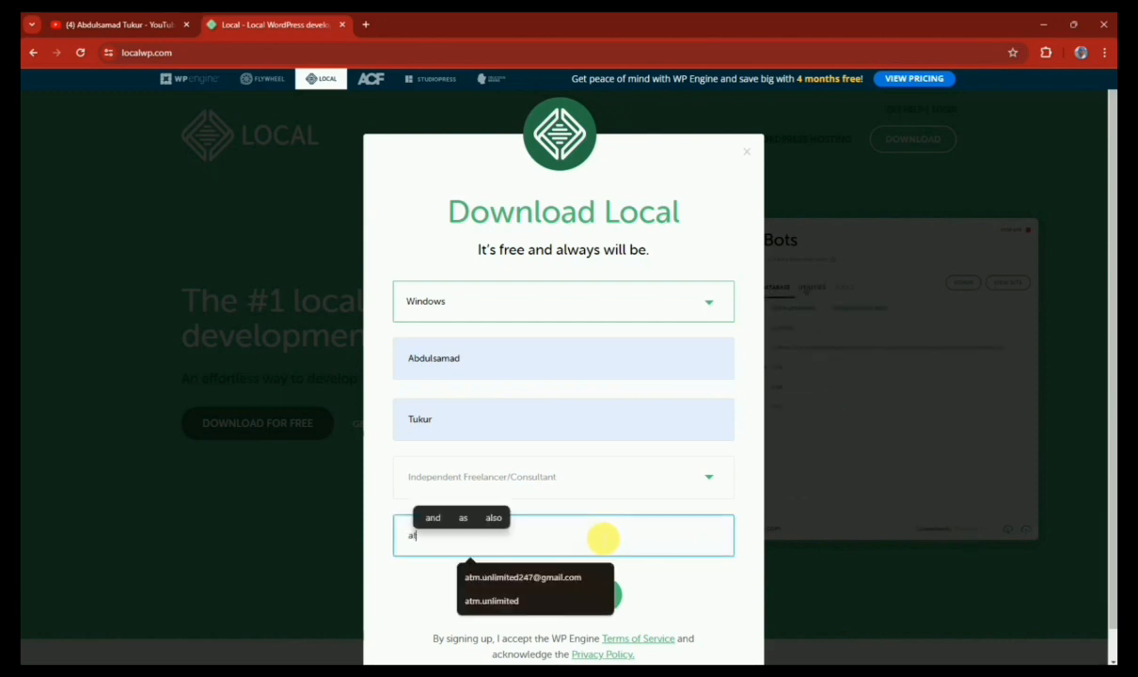
{"action": "left_click", "coordinate": [566, 577]}
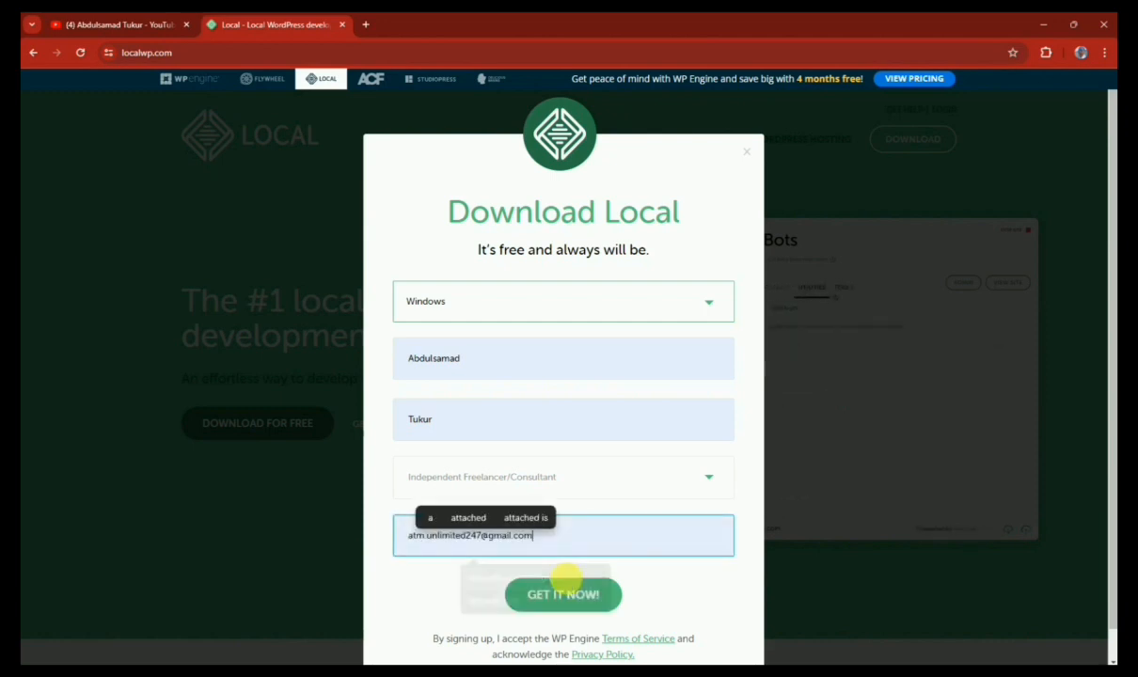
{"action": "left_click", "coordinate": [682, 584]}
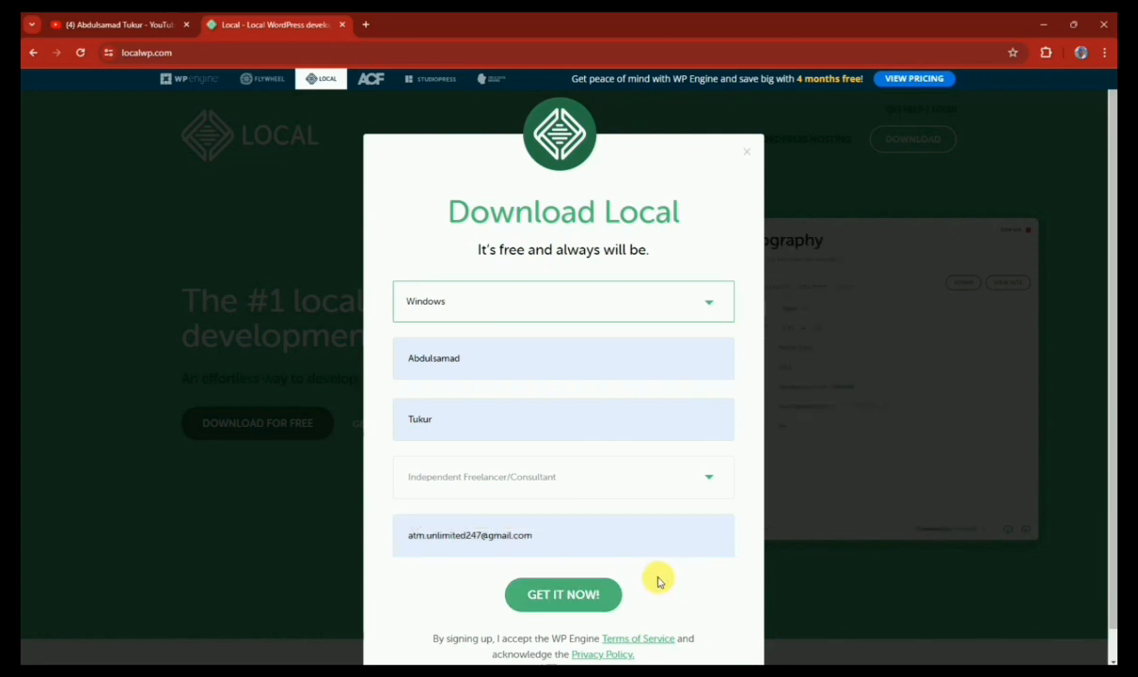
{"action": "left_click", "coordinate": [585, 598]}
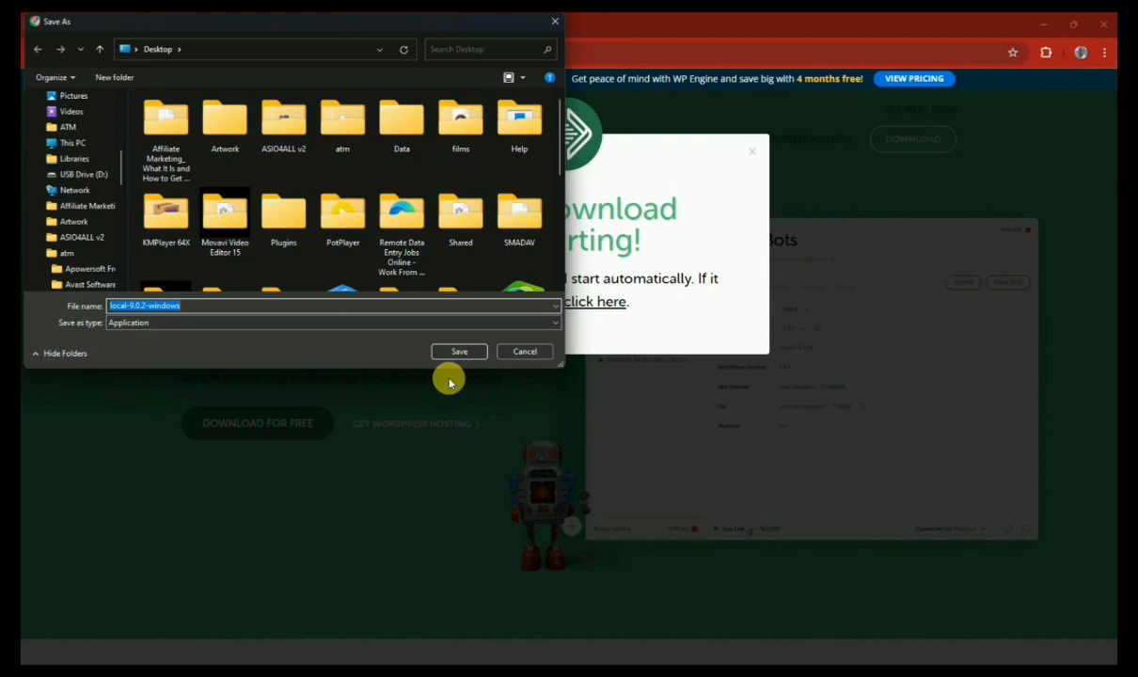
Cancel saving the local-9.0.2-windows installer
{"action": "left_click", "coordinate": [526, 352]}
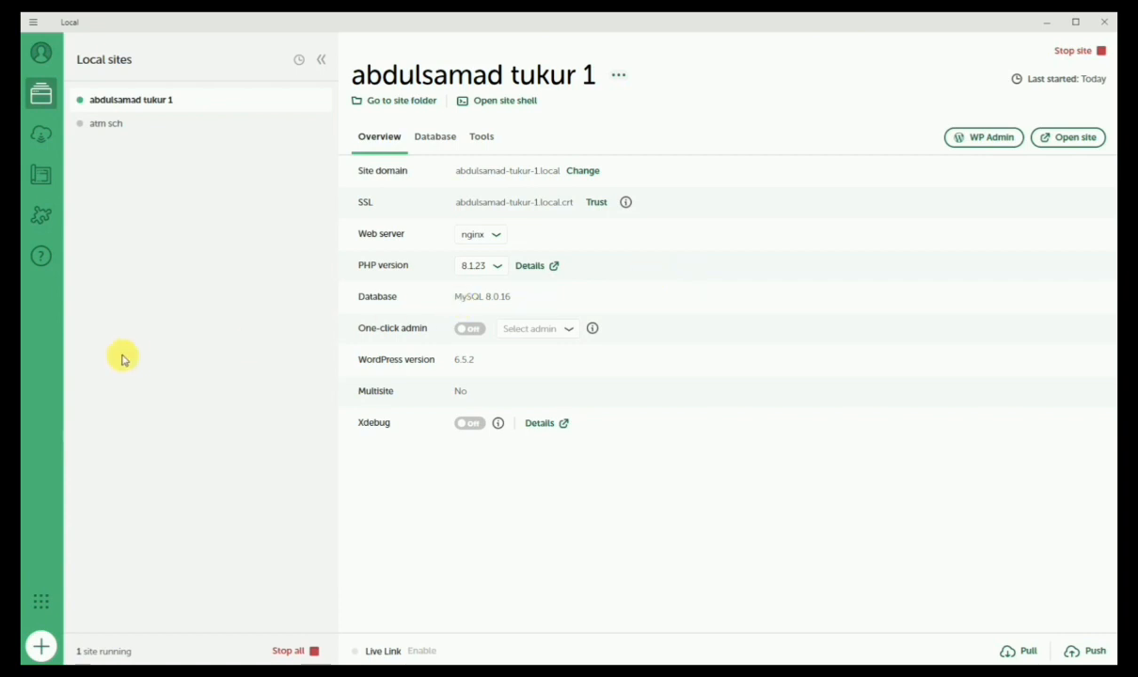
Start adding a new Local site with the green + button at the bottom-left
{"action": "left_click", "coordinate": [43, 646]}
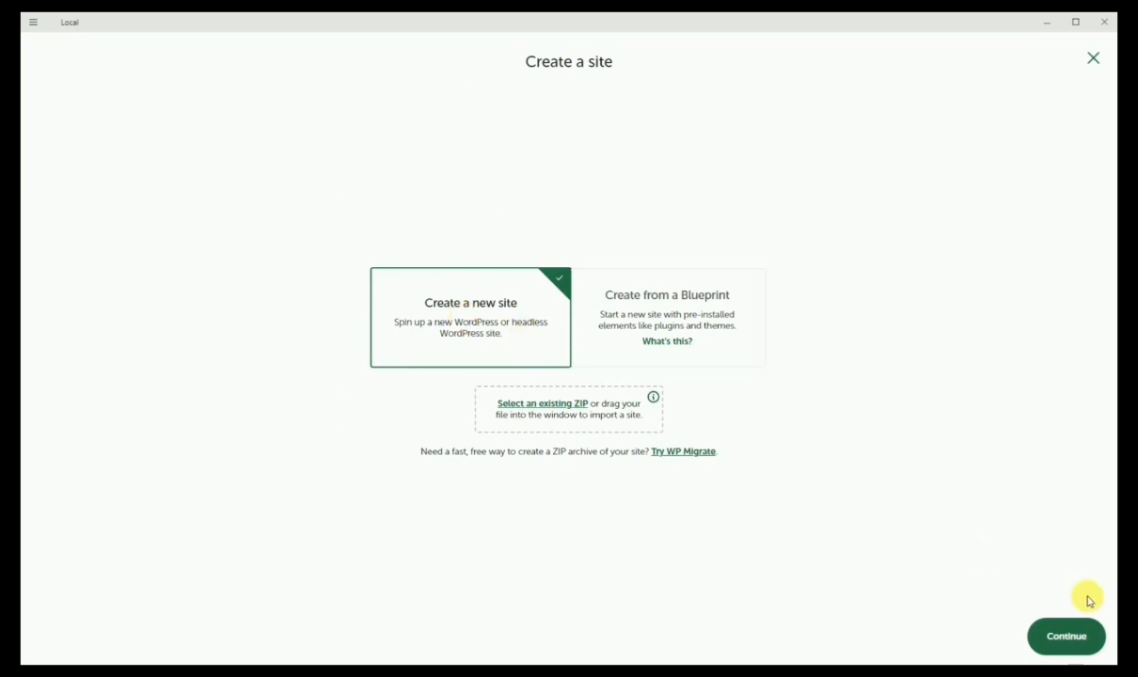
Continue with 'Create a new site' to reach the site-name step
{"action": "left_click", "coordinate": [1073, 640]}
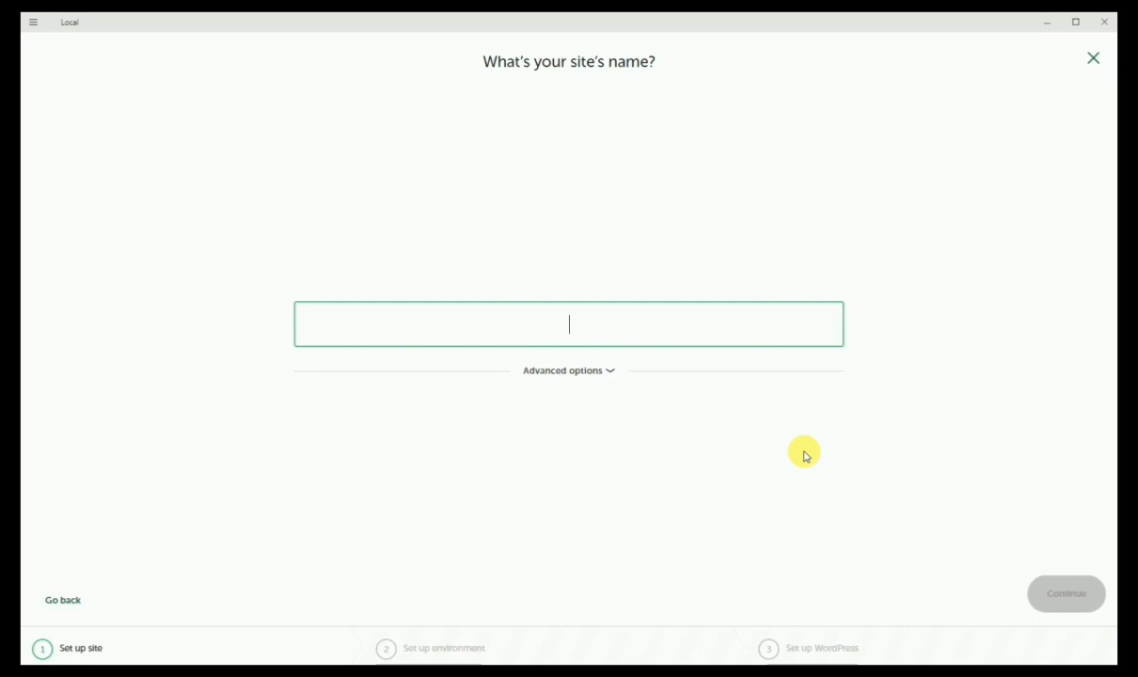
Name the new site 'my school' and continue
{"action": "type", "text": "my s"}
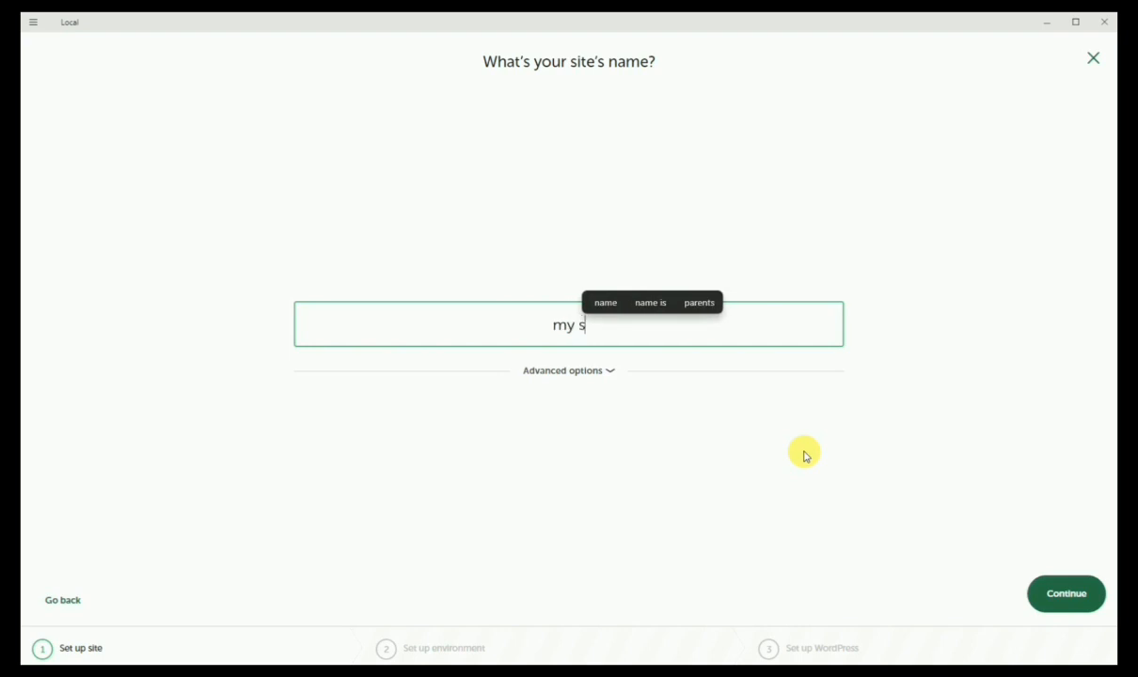
{"action": "type", "text": "chool"}
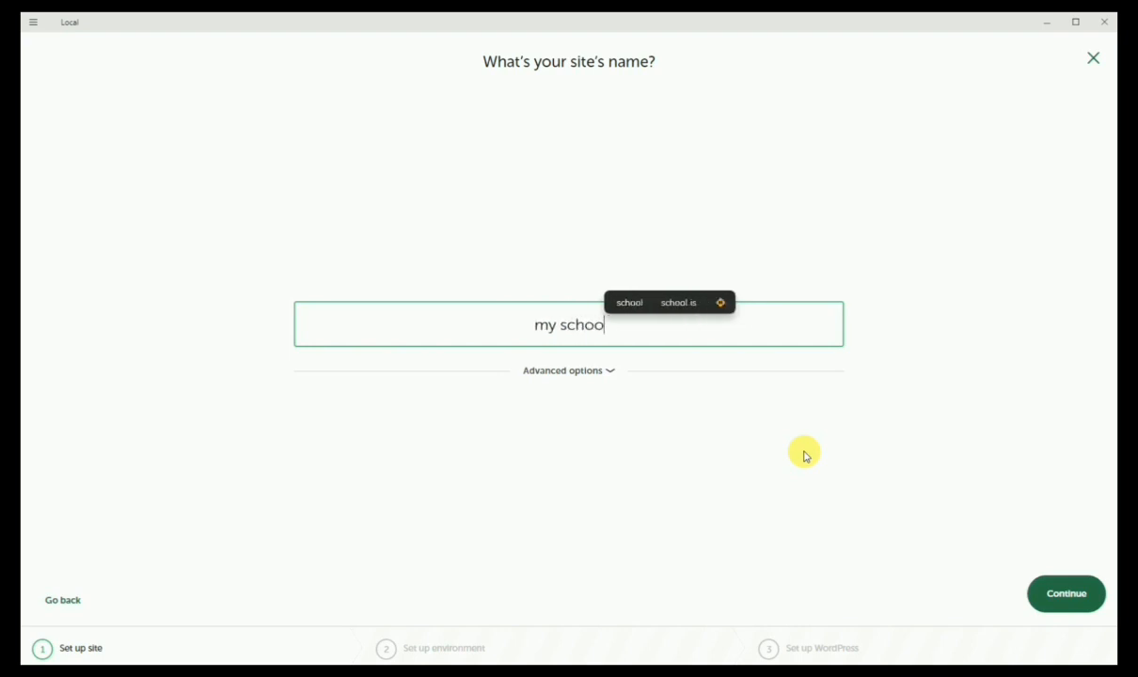
{"action": "left_click", "coordinate": [1074, 595]}
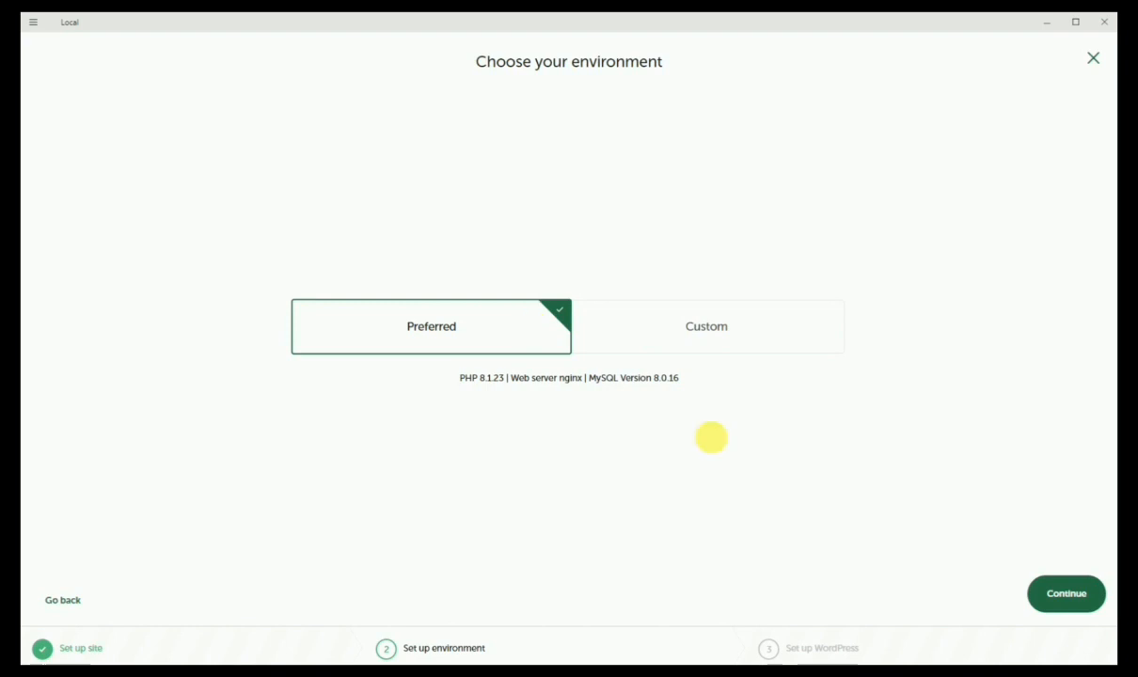
Keep the Preferred environment (PHP 8.1.23, nginx, MySQL 8.0.16) and continue
{"action": "left_click", "coordinate": [1060, 599]}
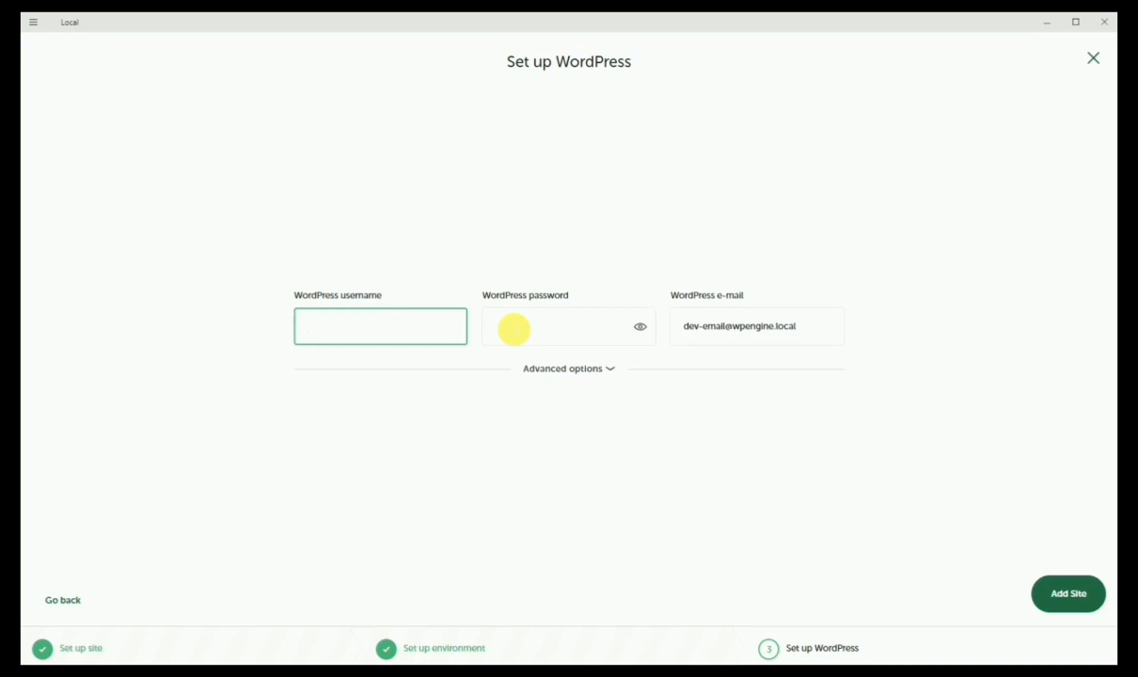
Enter the admin username and password, replace the default e-mail with your own, and add the site
{"action": "type", "text": "atm"}
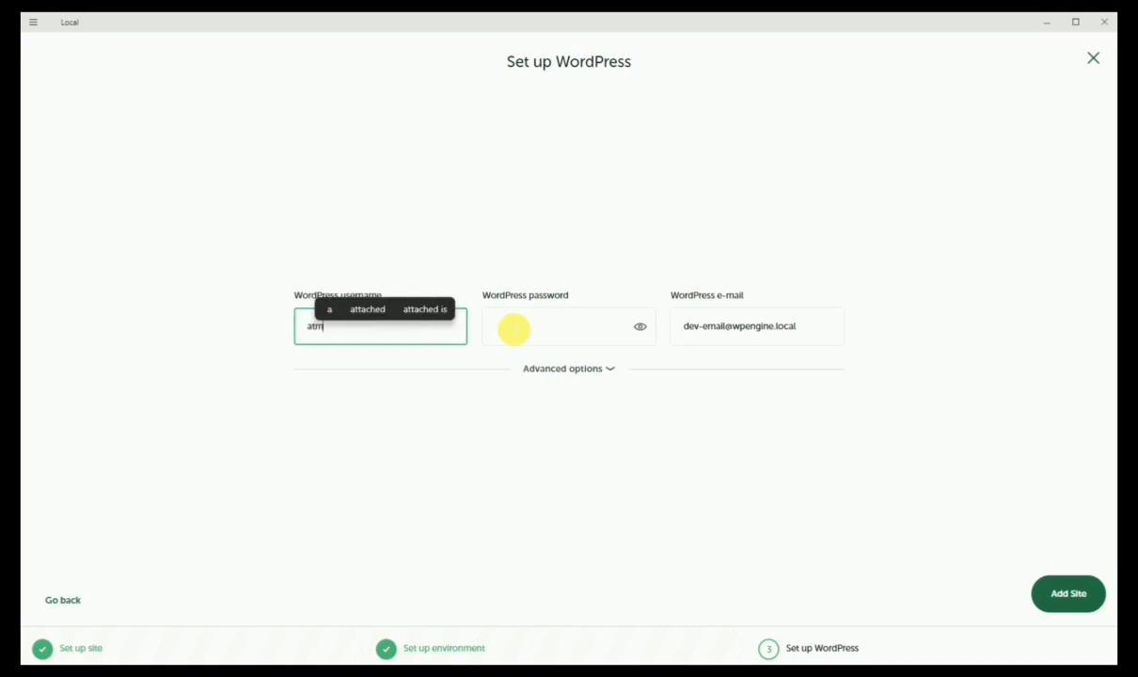
{"action": "type", "text": ".un"}
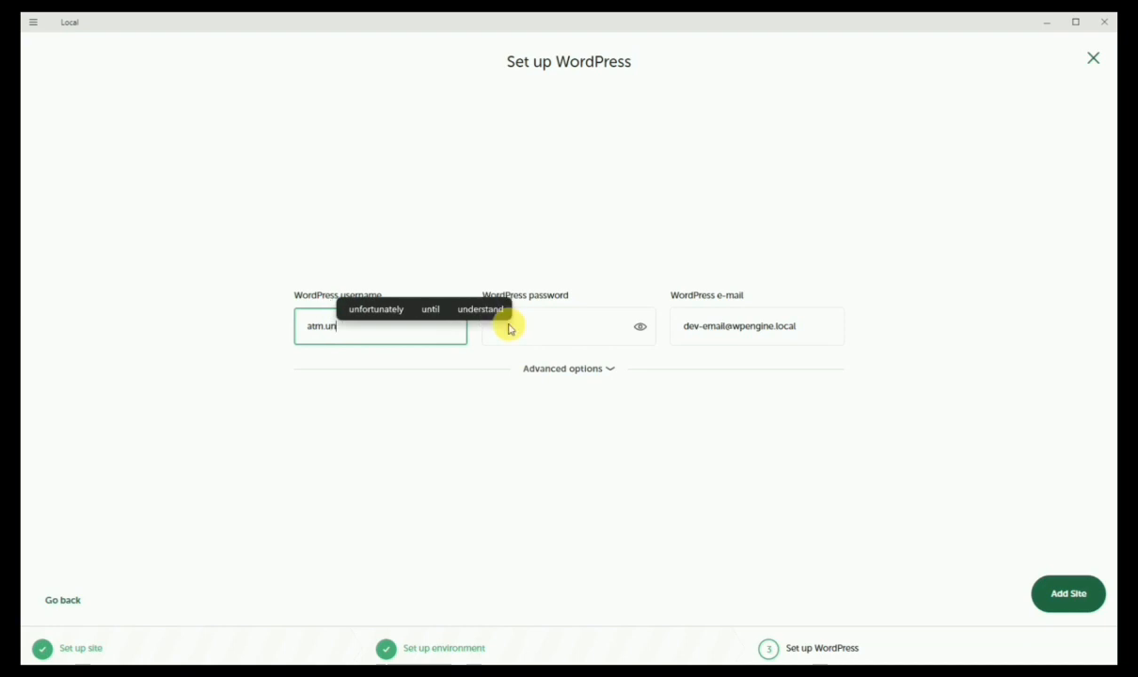
{"action": "type", "text": "limited"}
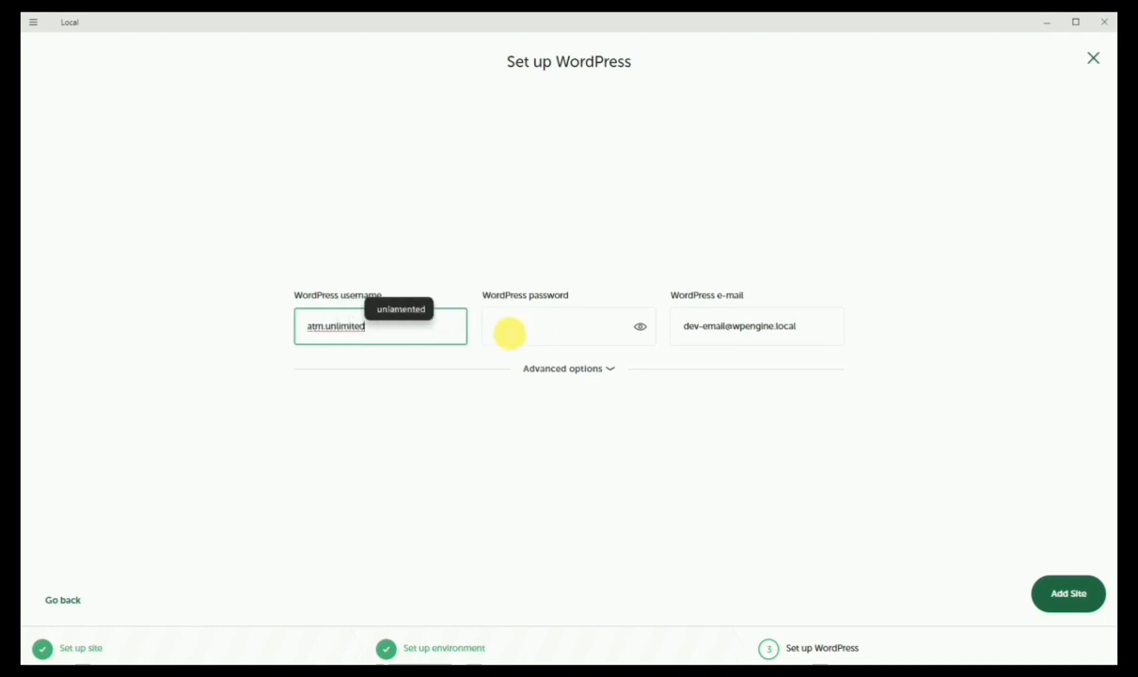
{"action": "left_click", "coordinate": [509, 332]}
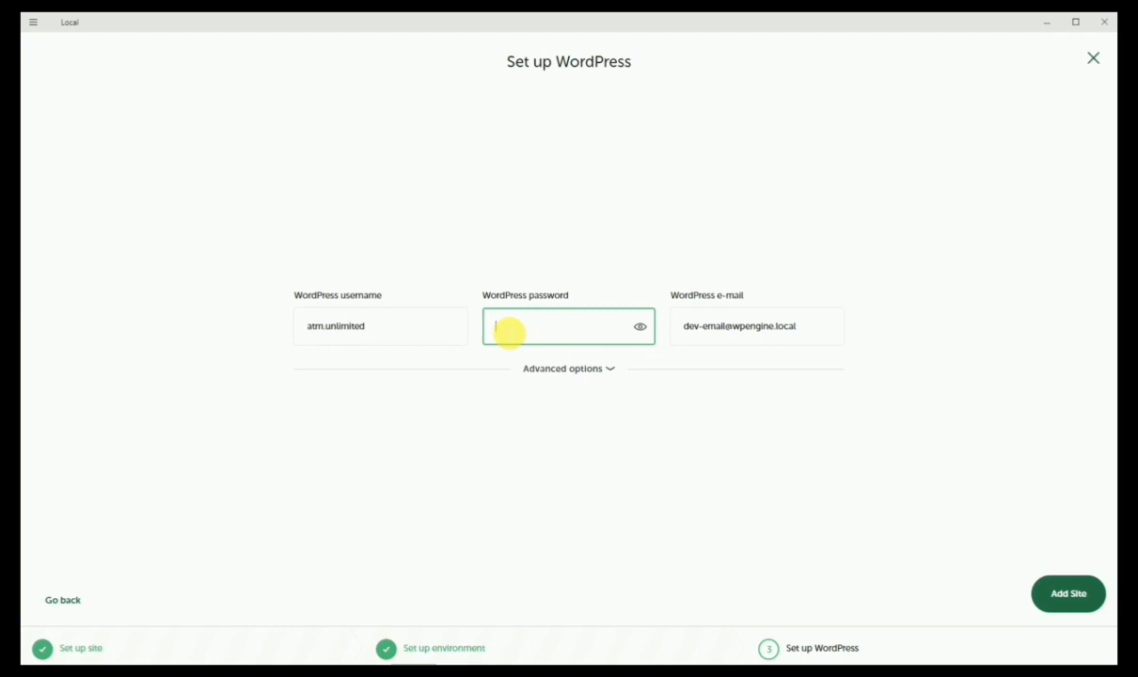
{"action": "type", "text": "•••••••••"}
{"action": "left_click_drag", "start_coordinate": [682, 330], "coordinate": [911, 339]}
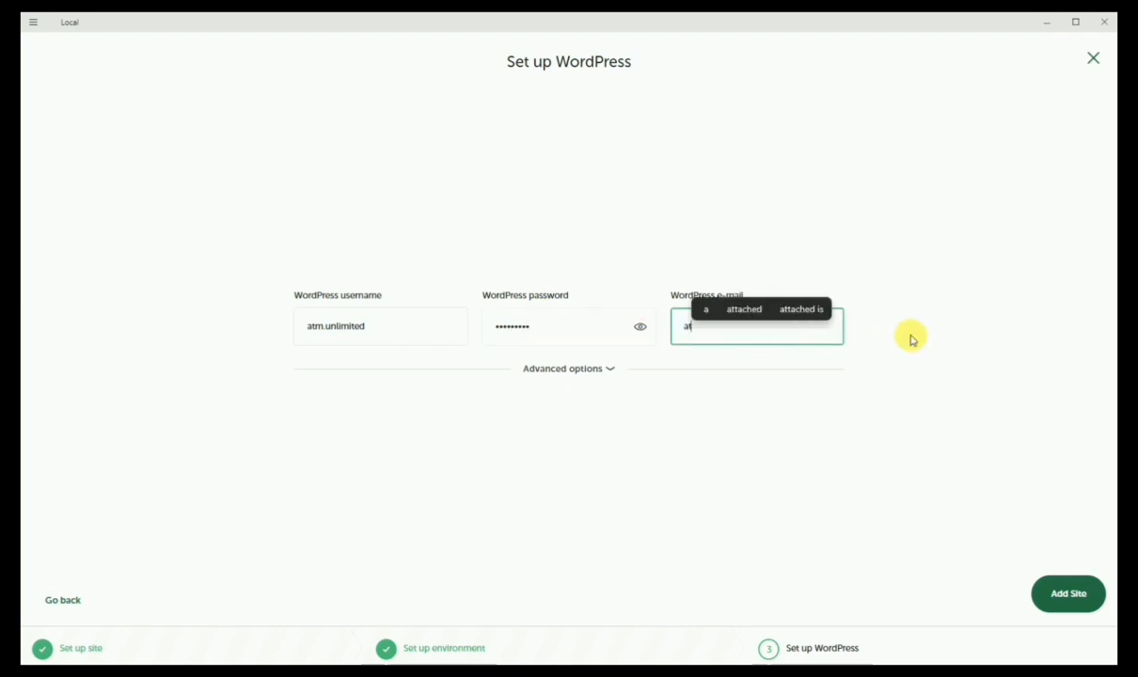
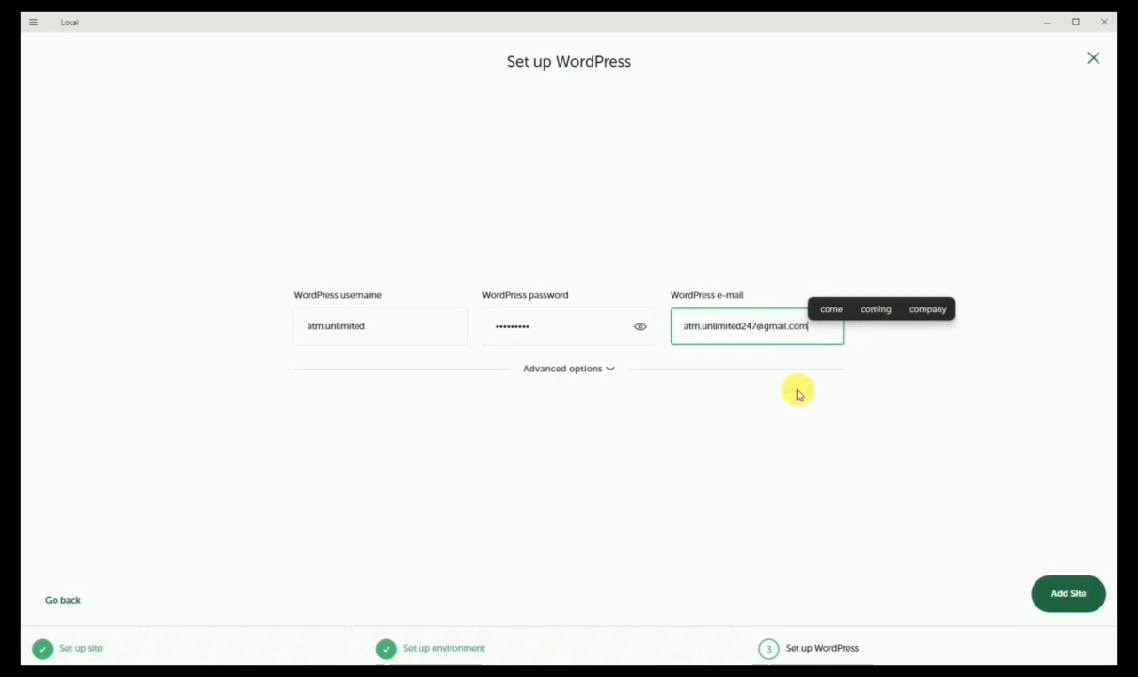
{"action": "left_click", "coordinate": [798, 393]}
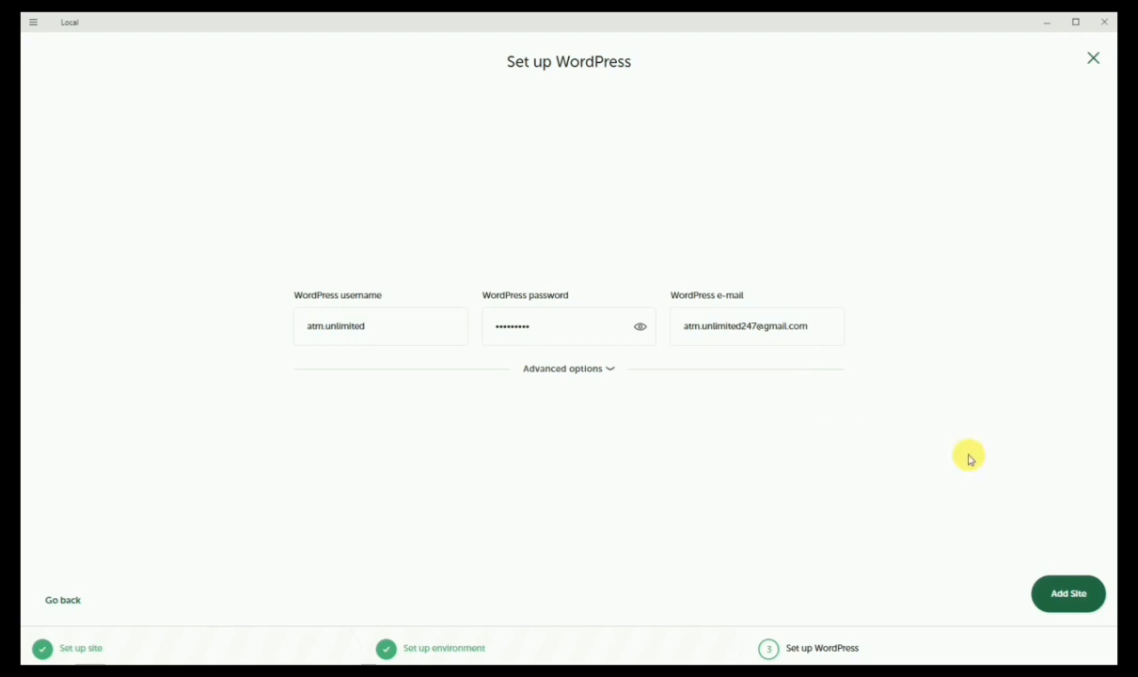
{"action": "left_click", "coordinate": [1078, 606]}
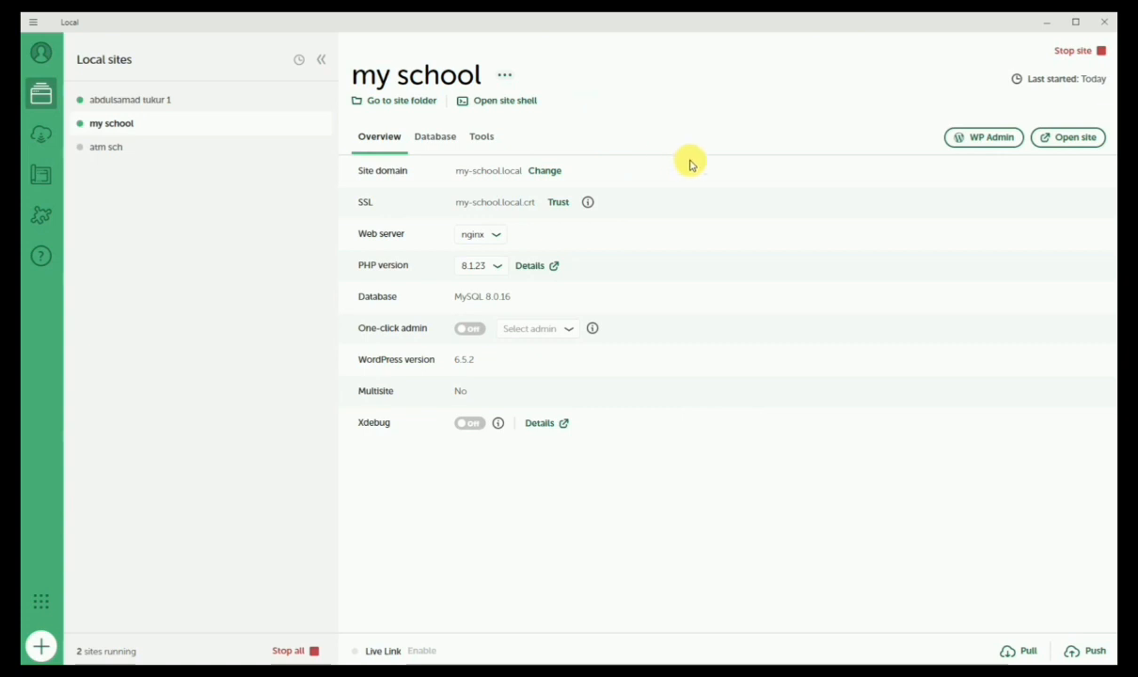
{"action": "left_click", "coordinate": [994, 148]}
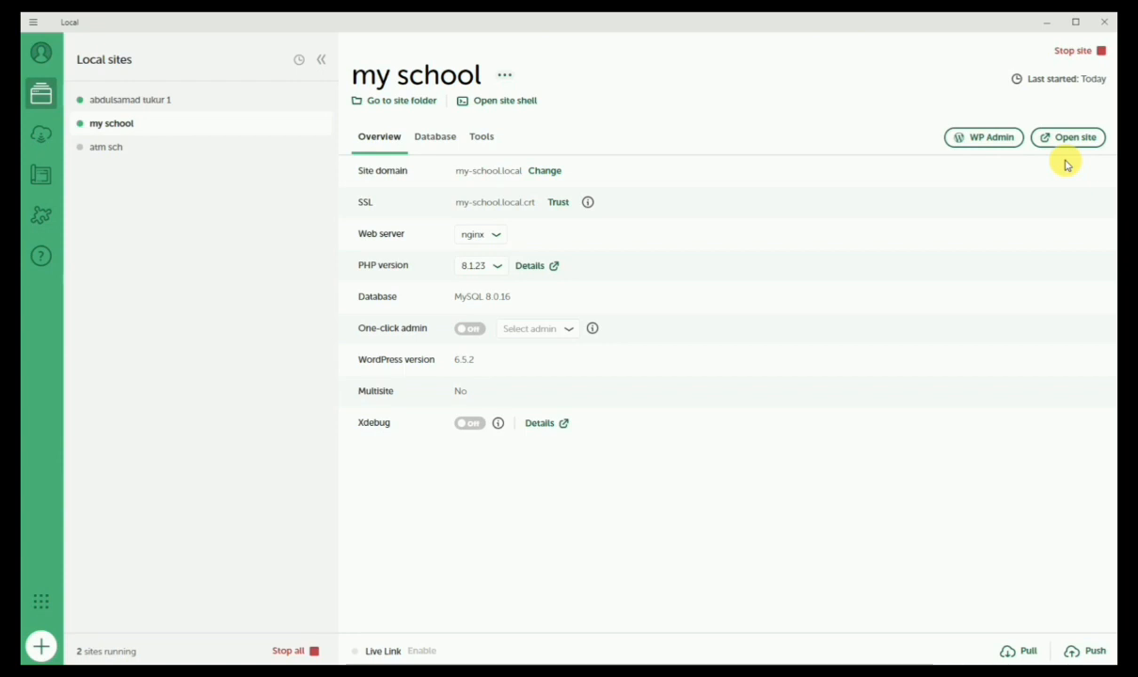
Open the my school WP Admin and log in with the saved username, your password and Remember Me
{"action": "left_click", "coordinate": [985, 139]}
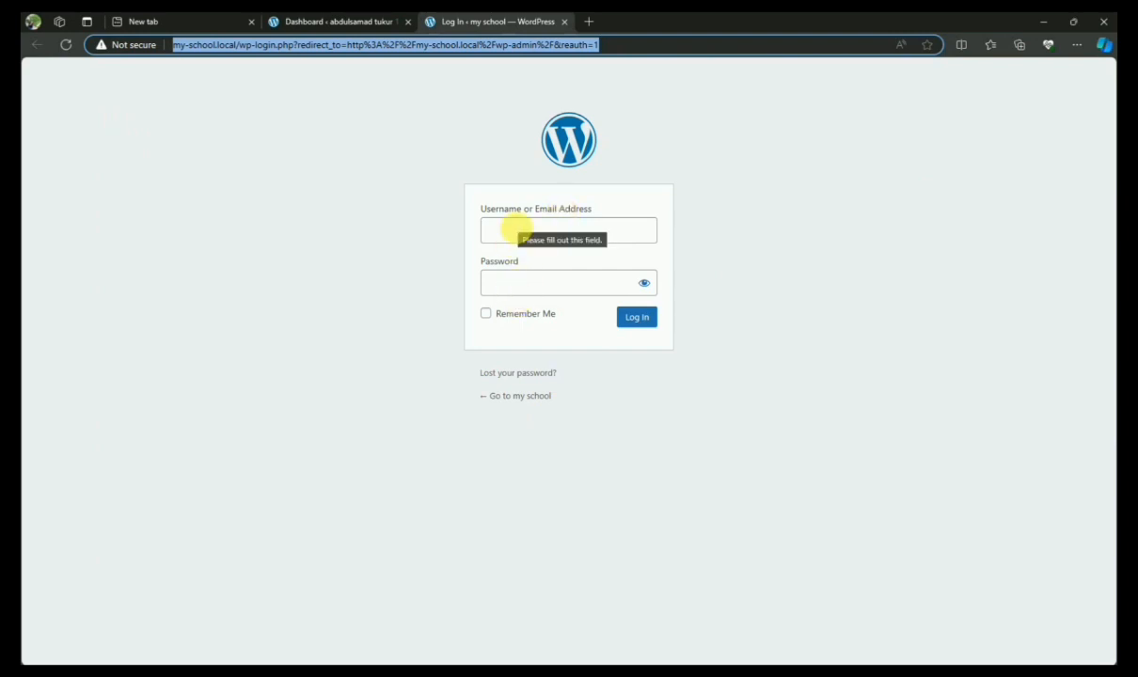
{"action": "left_click", "coordinate": [516, 229]}
{"action": "type", "text": "atm.unlimited"}
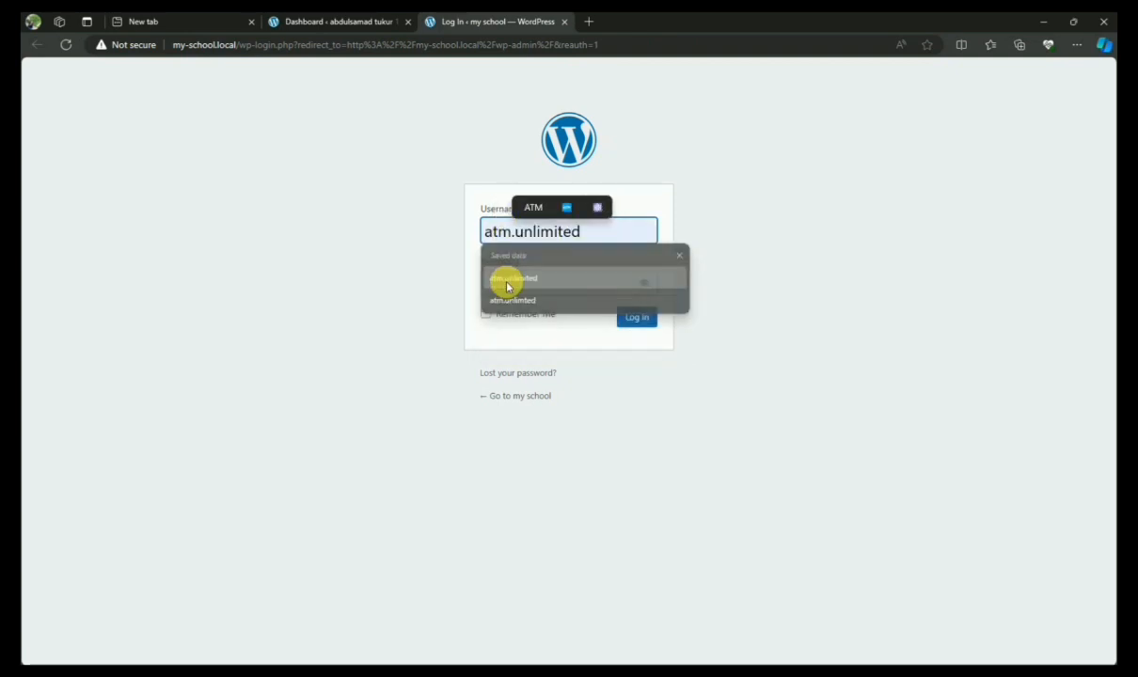
{"action": "left_click", "coordinate": [510, 284]}
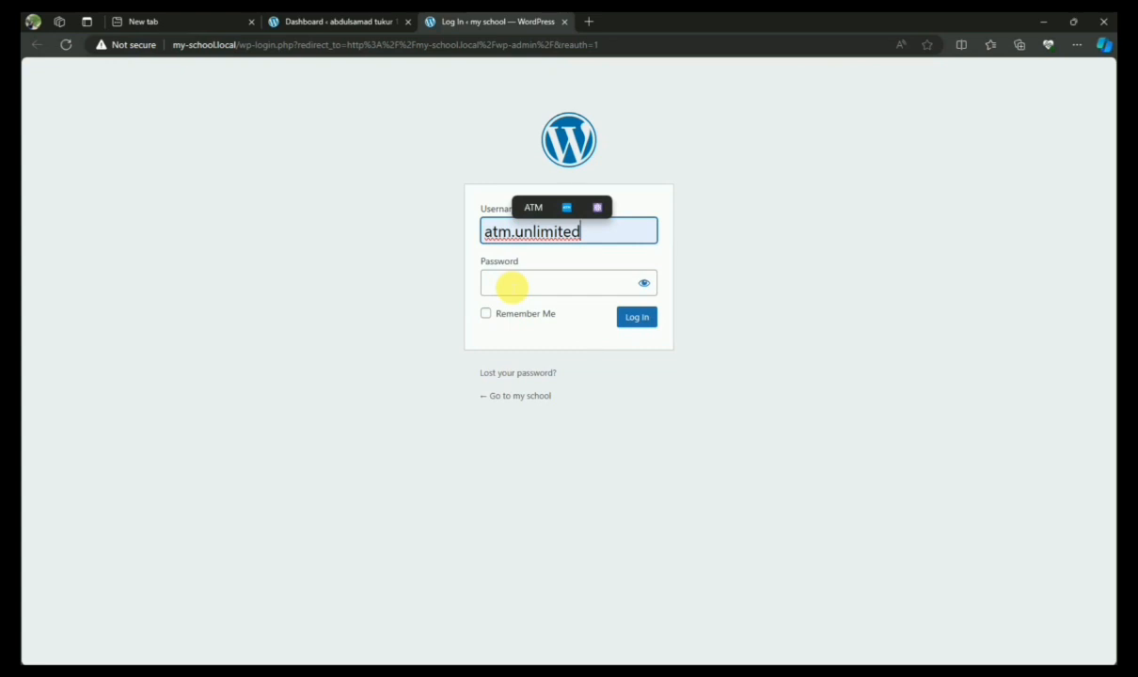
{"action": "left_click", "coordinate": [510, 284]}
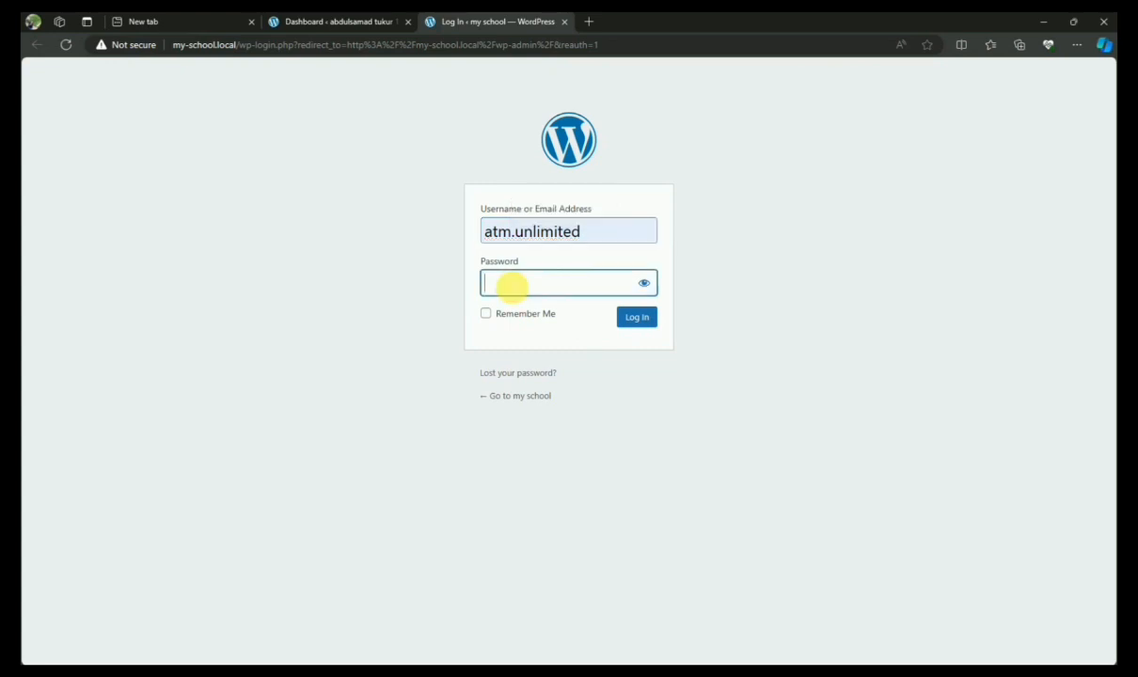
{"action": "type", "text": "**********"}
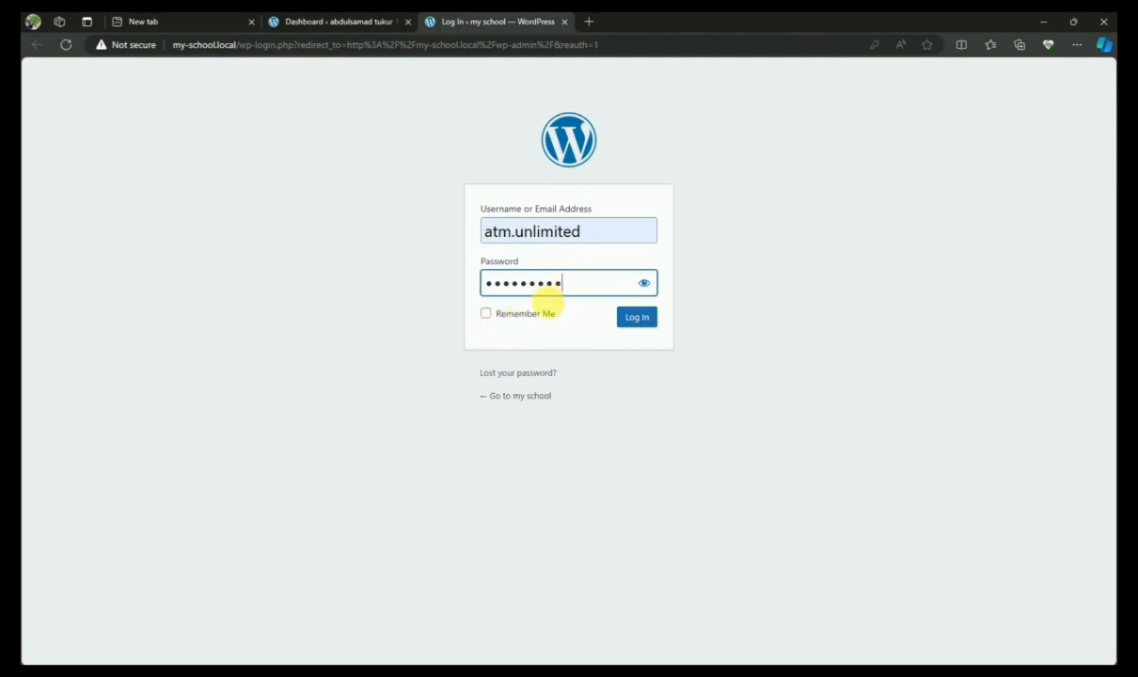
{"action": "left_click", "coordinate": [487, 313]}
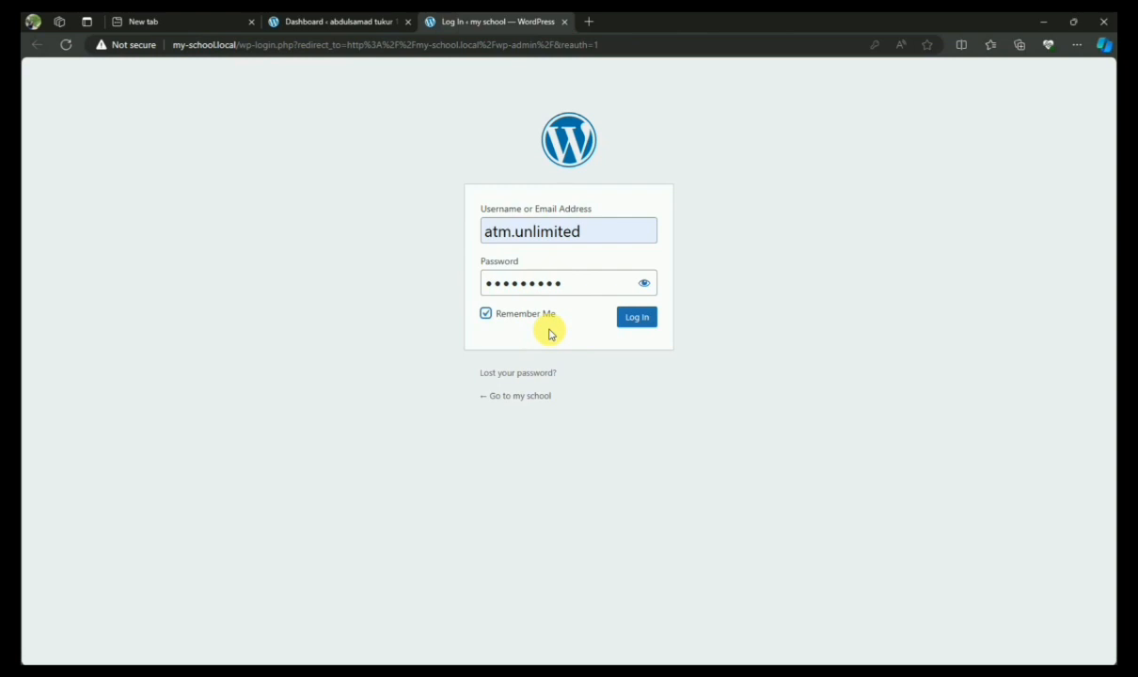
{"action": "left_click", "coordinate": [644, 325]}
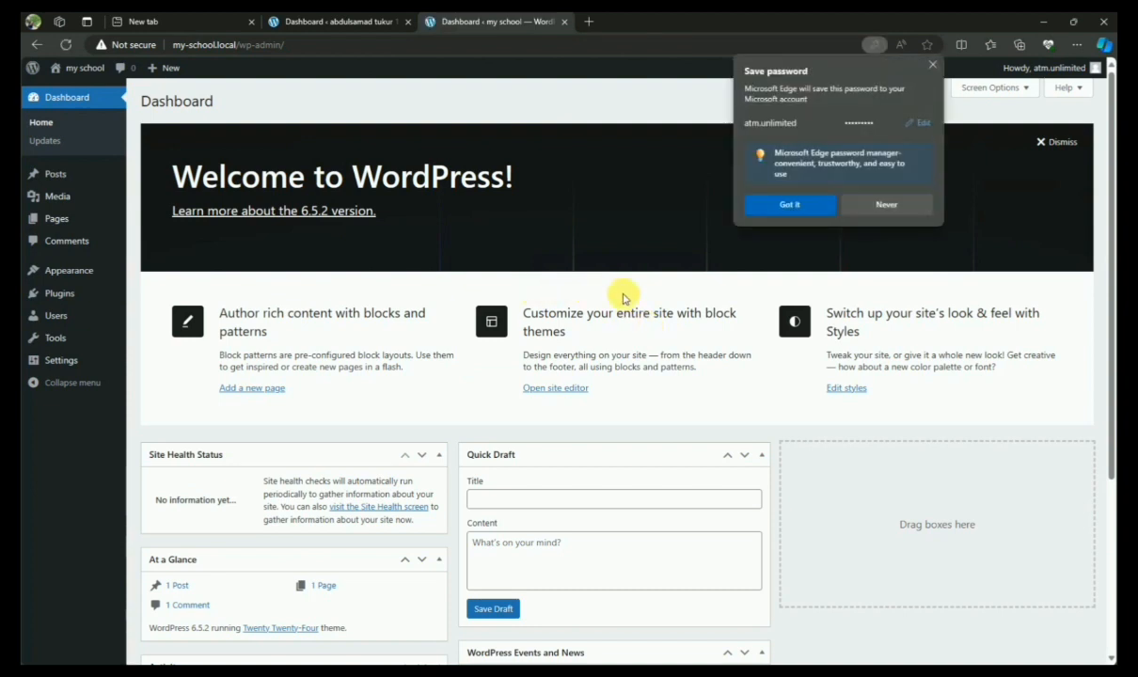
Dismiss Edge's save-password prompt and look over the Posts, Media and Appearance menus on the Dashboard
{"action": "left_click", "coordinate": [932, 66]}
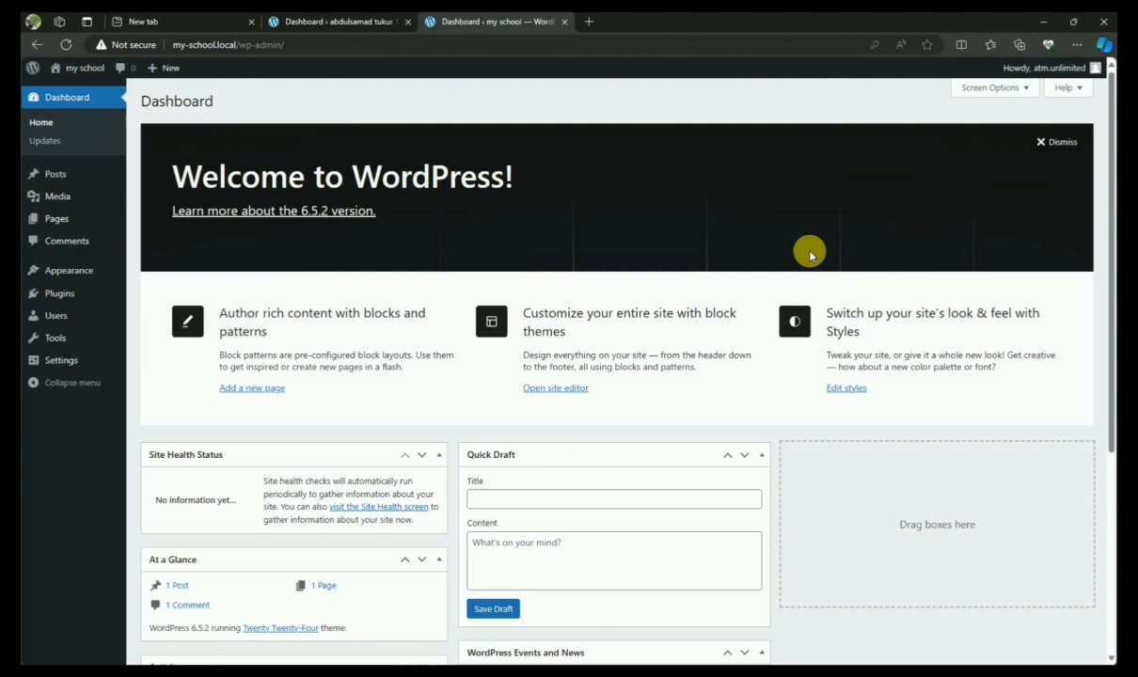
{"action": "mouse_move", "coordinate": [98, 166]}
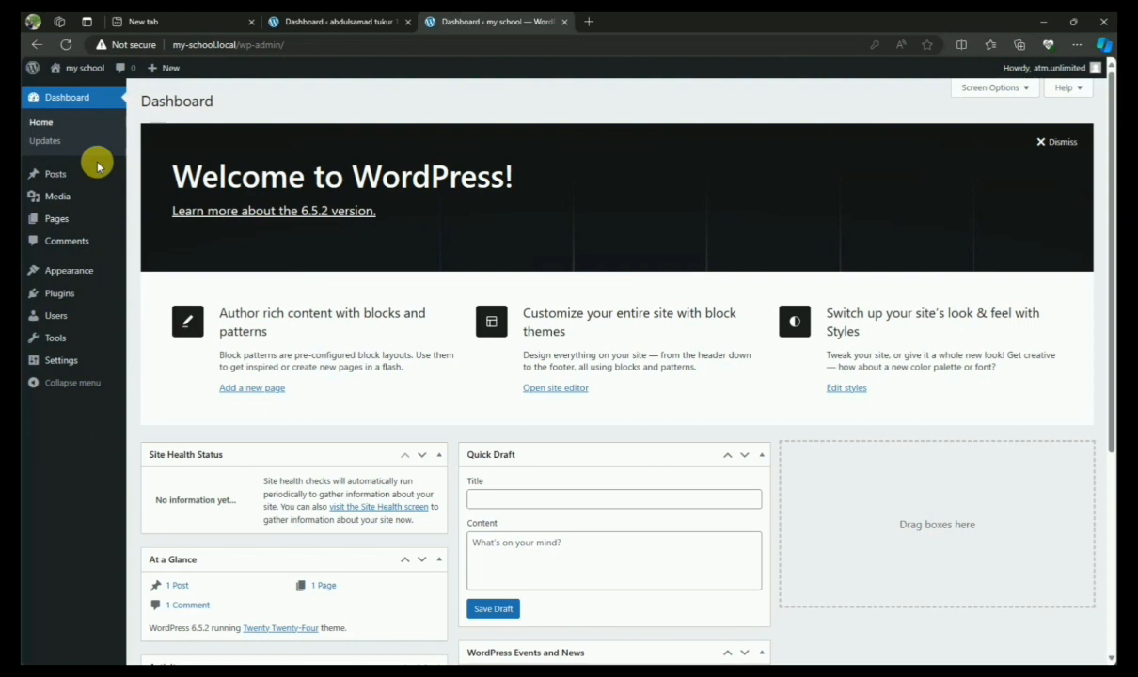
{"action": "mouse_move", "coordinate": [83, 205]}
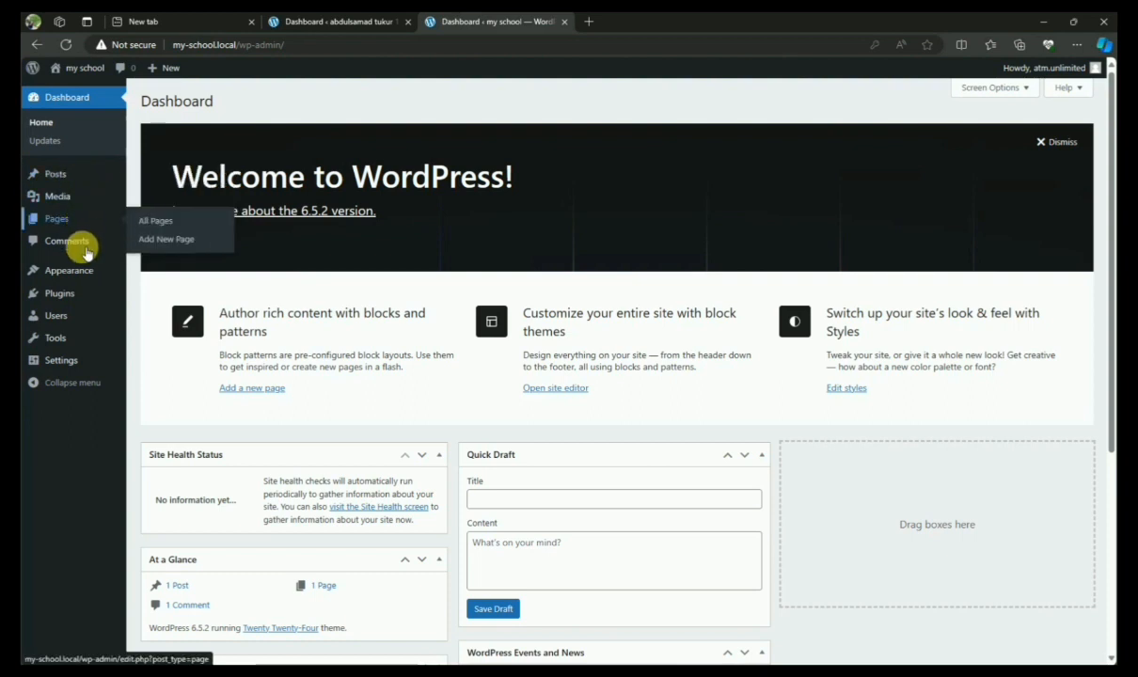
{"action": "mouse_move", "coordinate": [81, 268]}
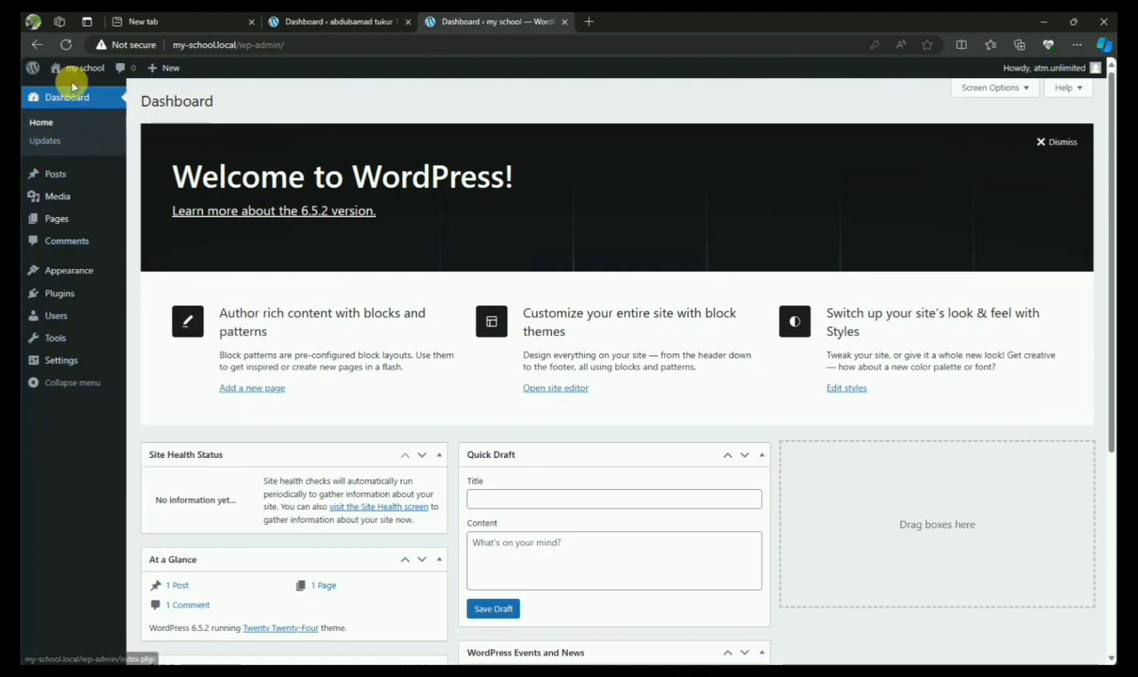
{"action": "mouse_move", "coordinate": [84, 69]}
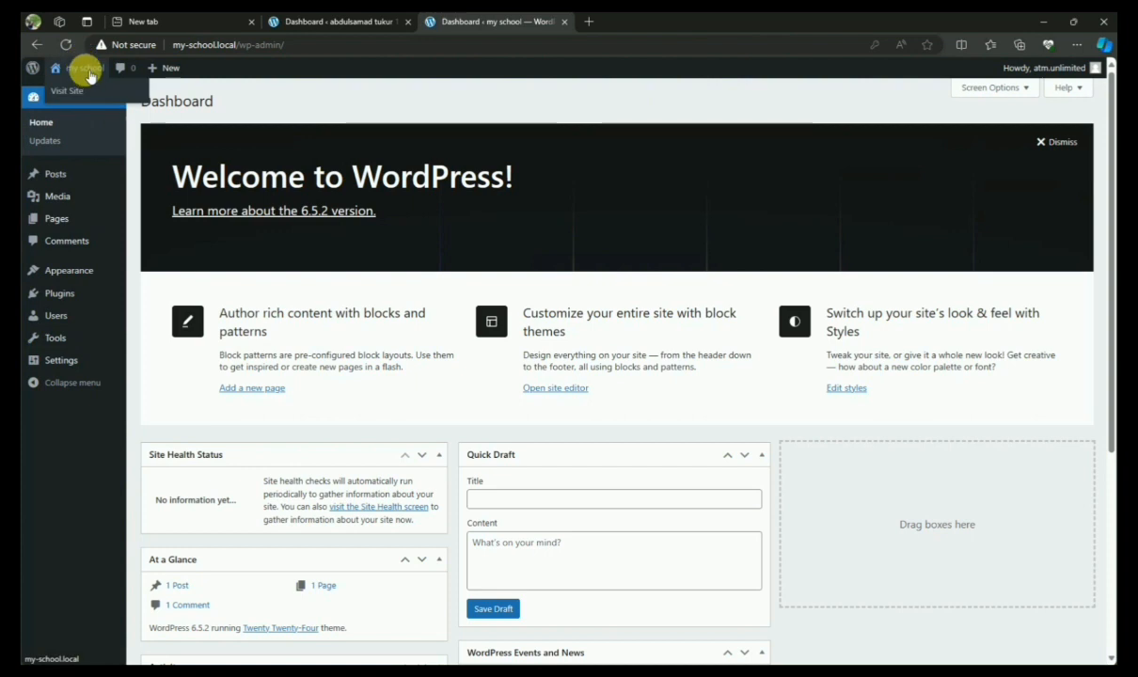
Save the General Settings with site title 'my school' and UTC+0 timezone unchanged
{"action": "left_click", "coordinate": [83, 362]}
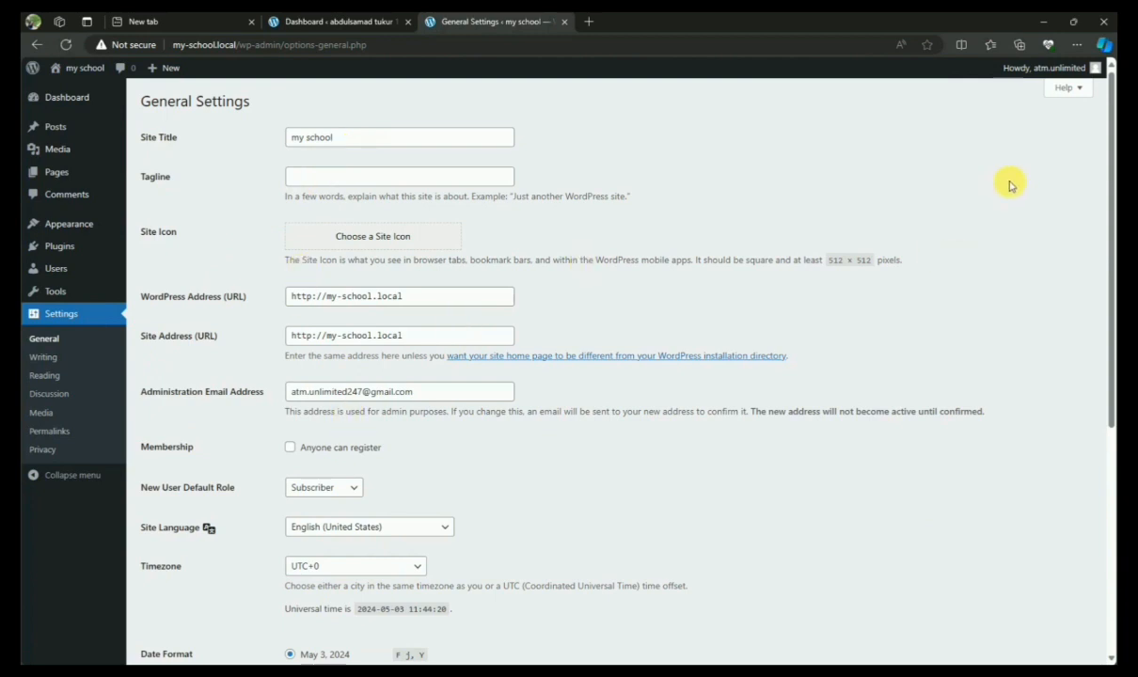
{"action": "left_click_drag", "start_coordinate": [1109, 178], "coordinate": [1107, 462]}
{"action": "left_click", "coordinate": [181, 632]}
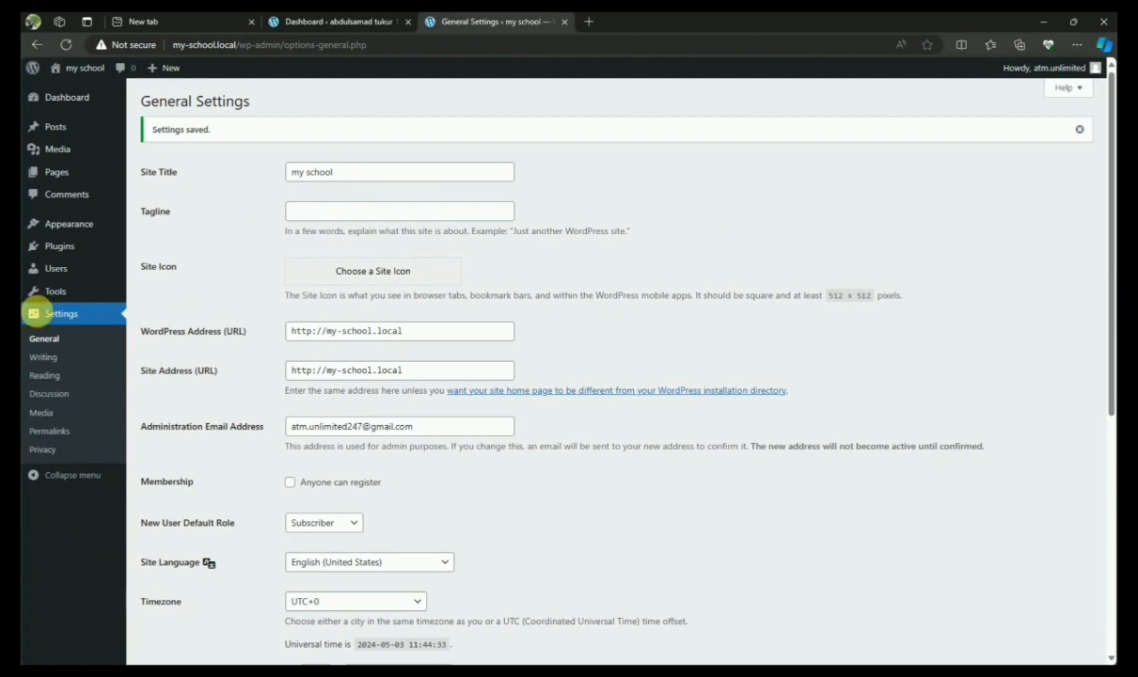
{"action": "mouse_move", "coordinate": [84, 73]}
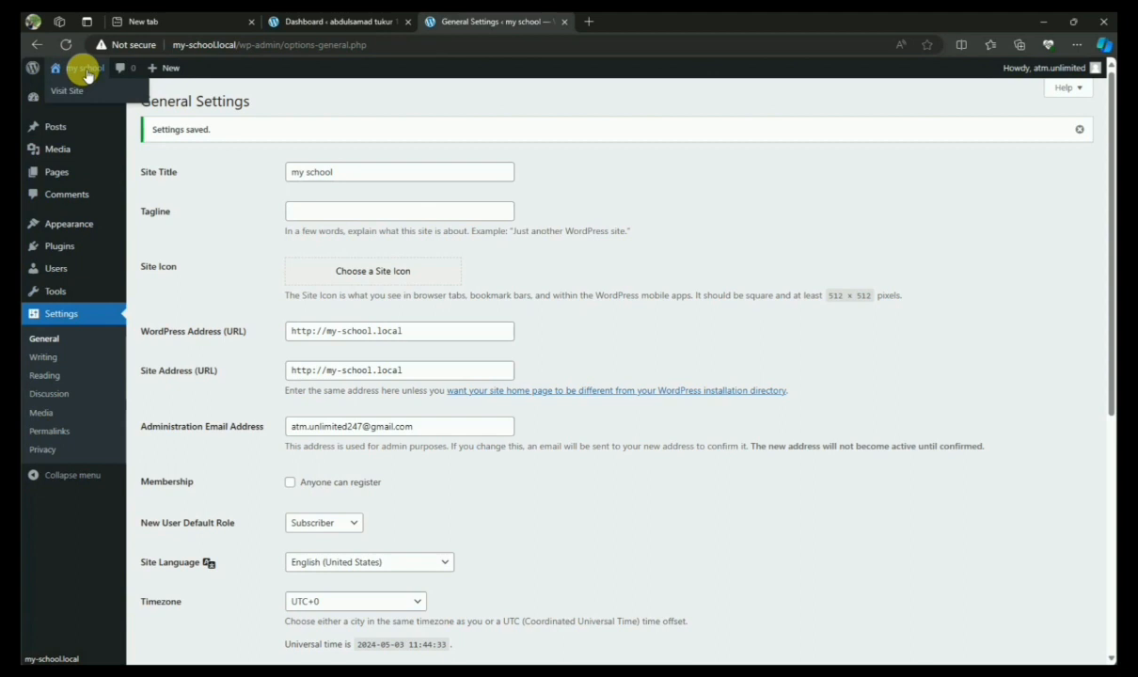
Visit the live my school front page, then open the About WordPress 6.5.2 page
{"action": "left_click", "coordinate": [86, 87]}
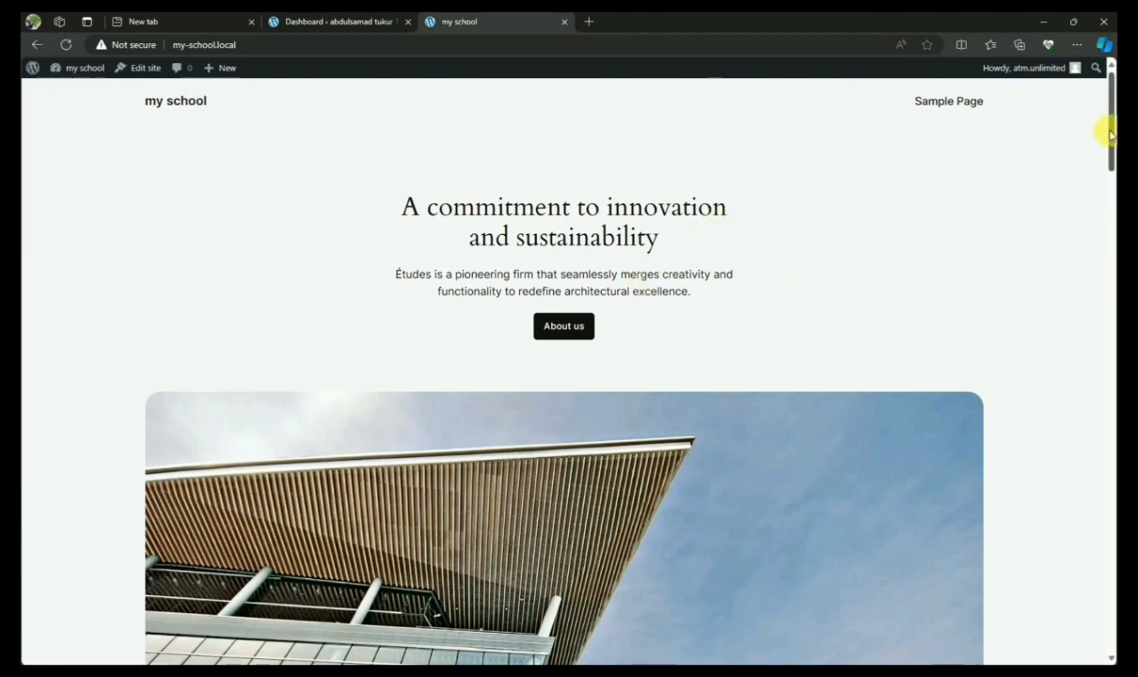
{"action": "left_click_drag", "start_coordinate": [1114, 153], "coordinate": [1111, 178]}
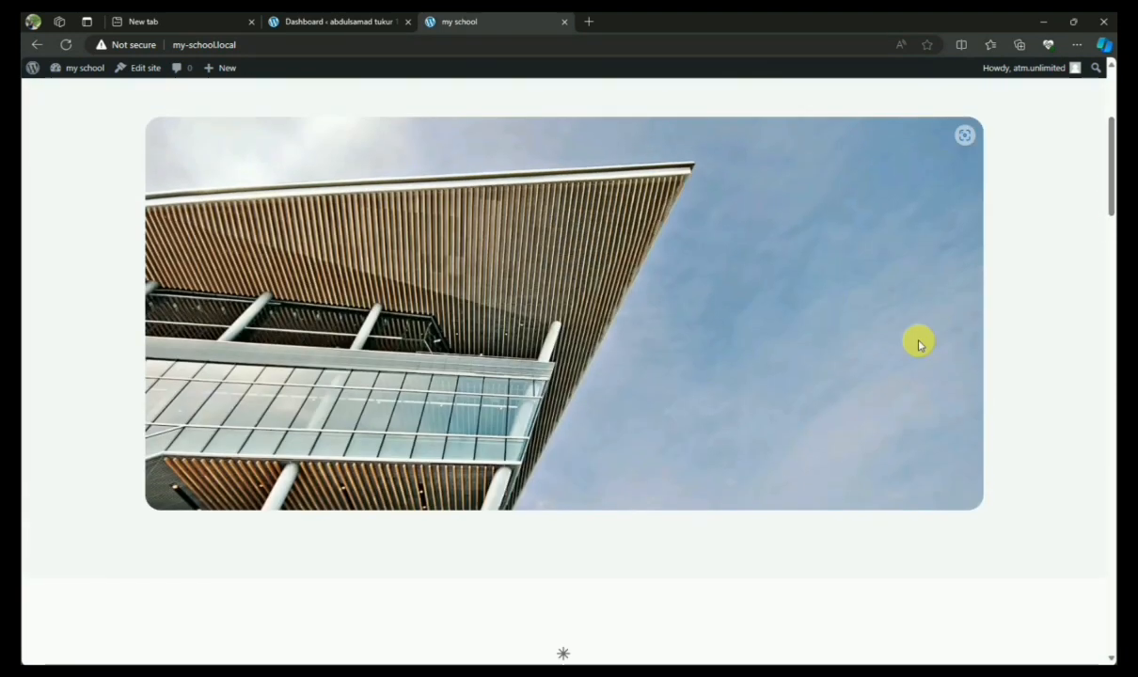
{"action": "left_click", "coordinate": [38, 87]}
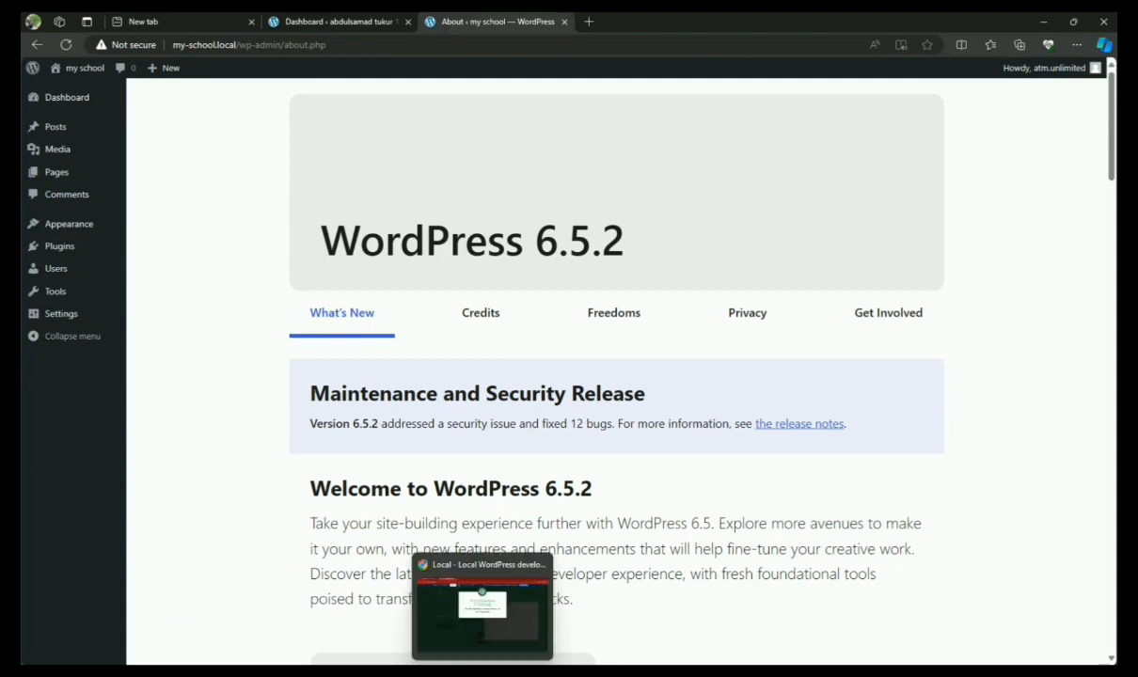
Bring Chrome forward and switch to the YouTube channel home page tab
{"action": "left_click", "coordinate": [483, 673]}
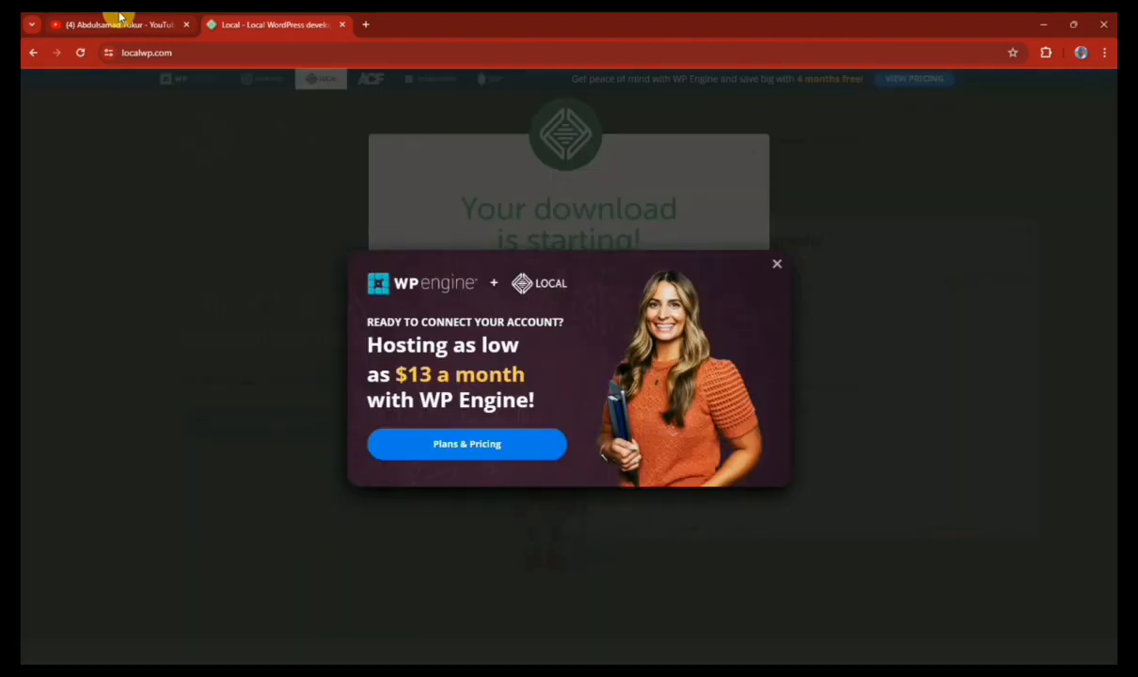
{"action": "left_click", "coordinate": [117, 19]}
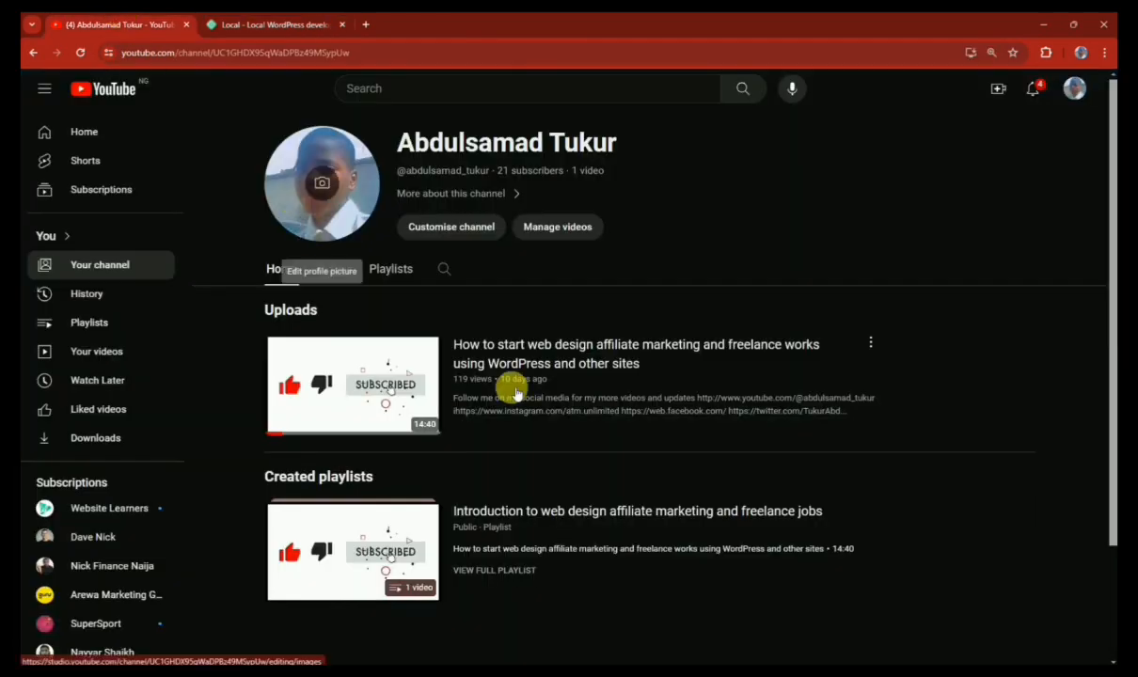